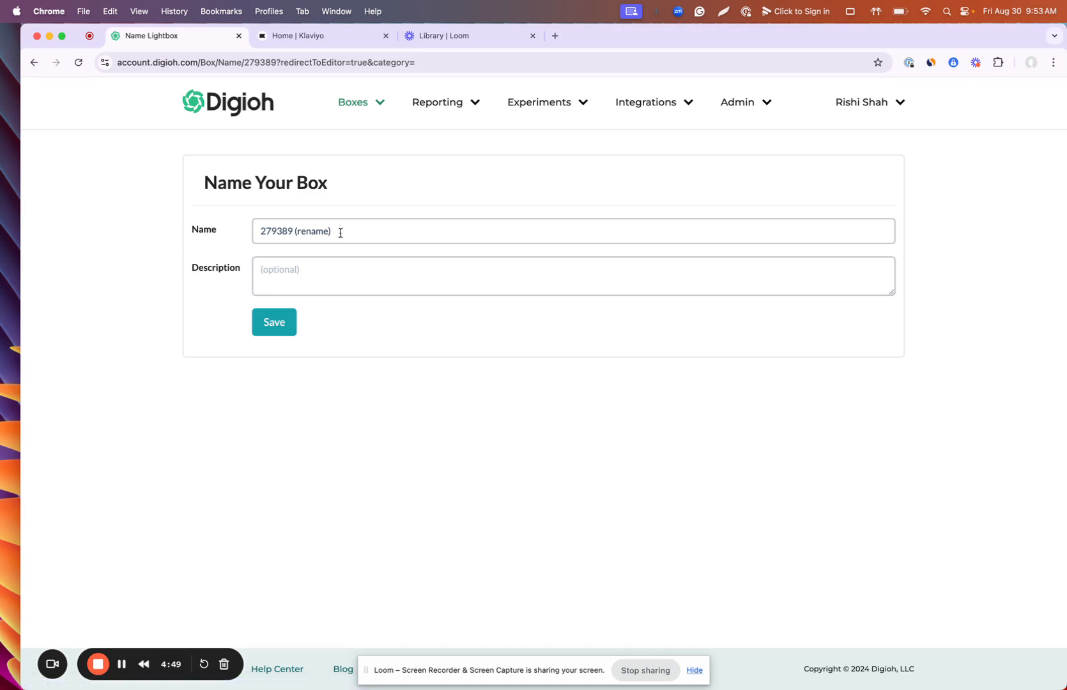
Step: Replace the box's old name with 'Email Pop Up'
triple_click(338, 232)
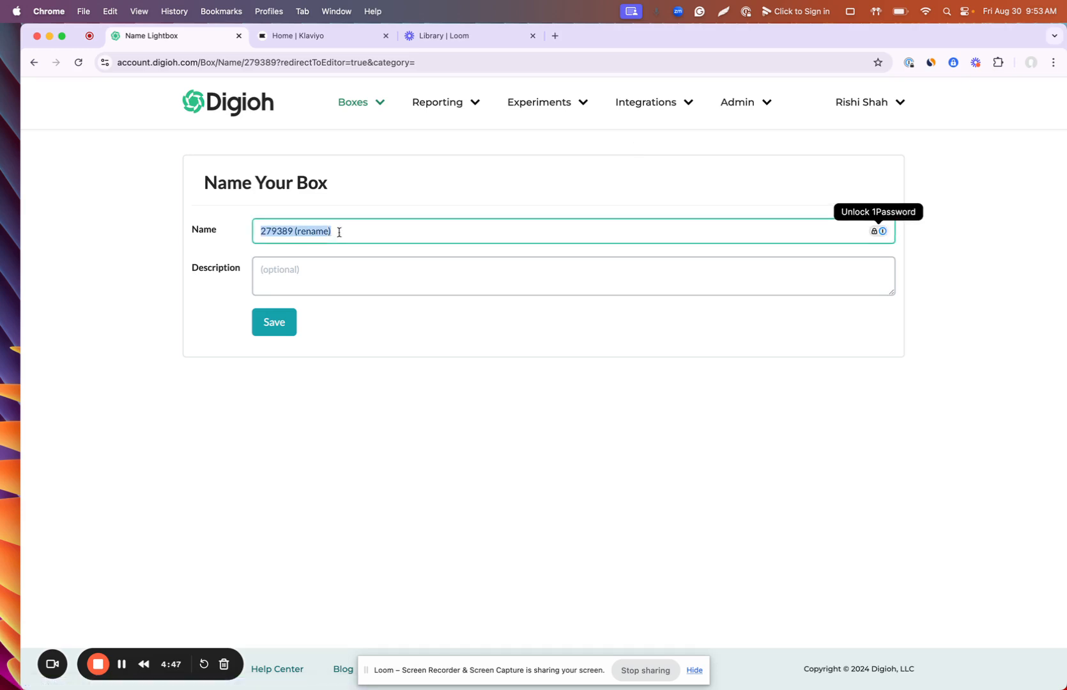
type("Email Po")
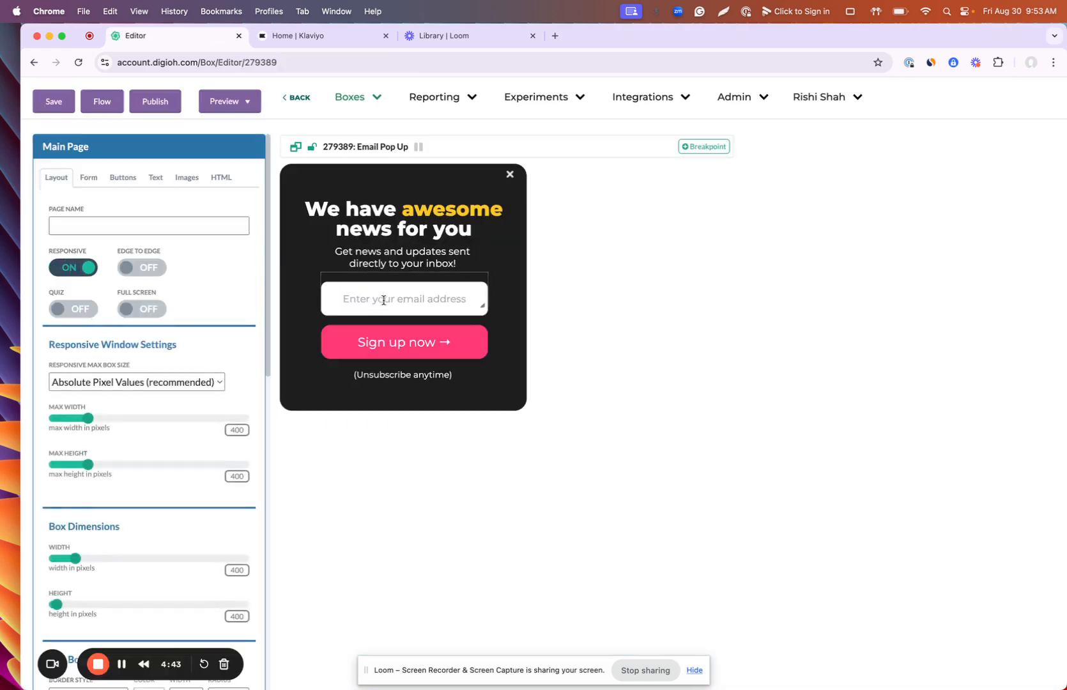
Step: Inspect the Email field settings: visible, required, ghost text 'Enter your email address'
left_click(403, 217)
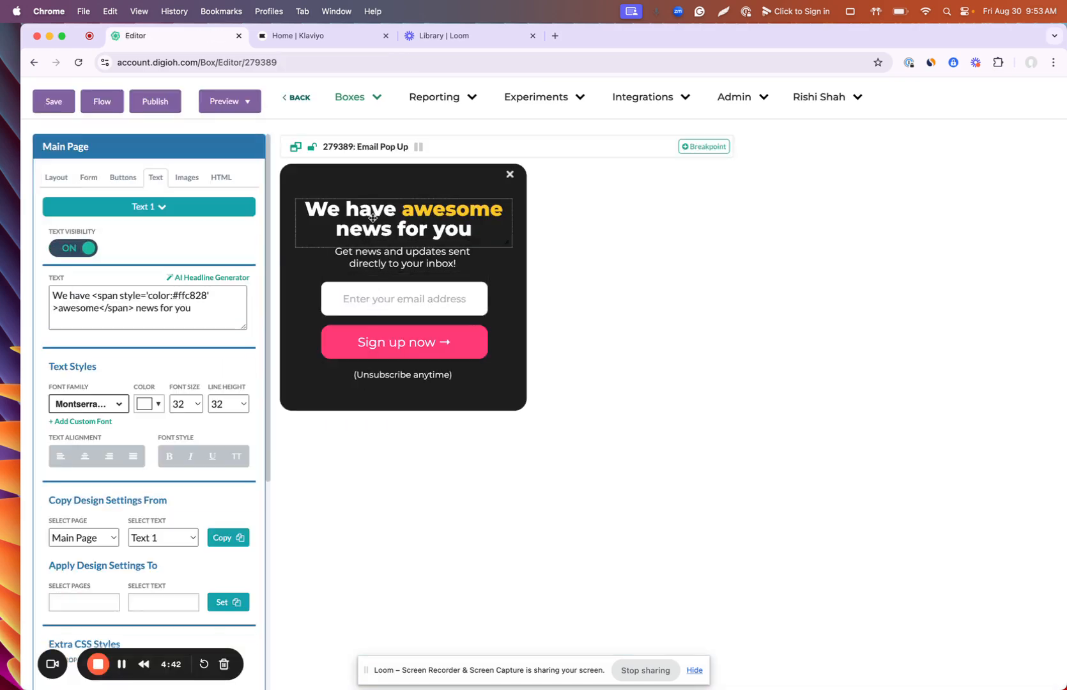
left_click(425, 252)
left_click(419, 282)
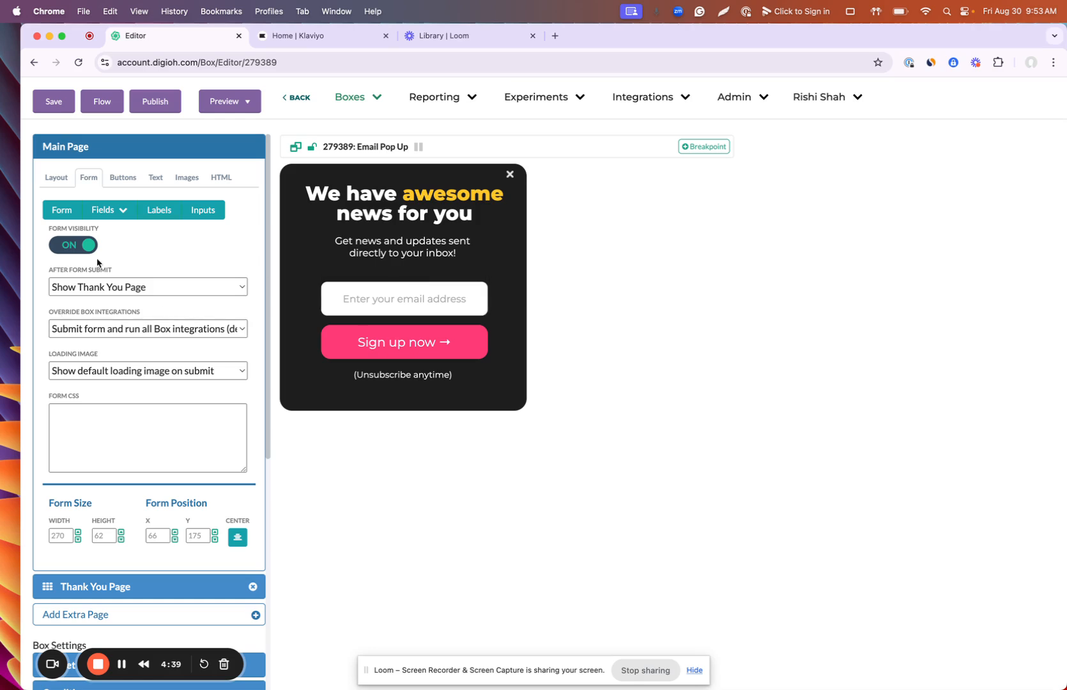
left_click(106, 213)
left_click(113, 261)
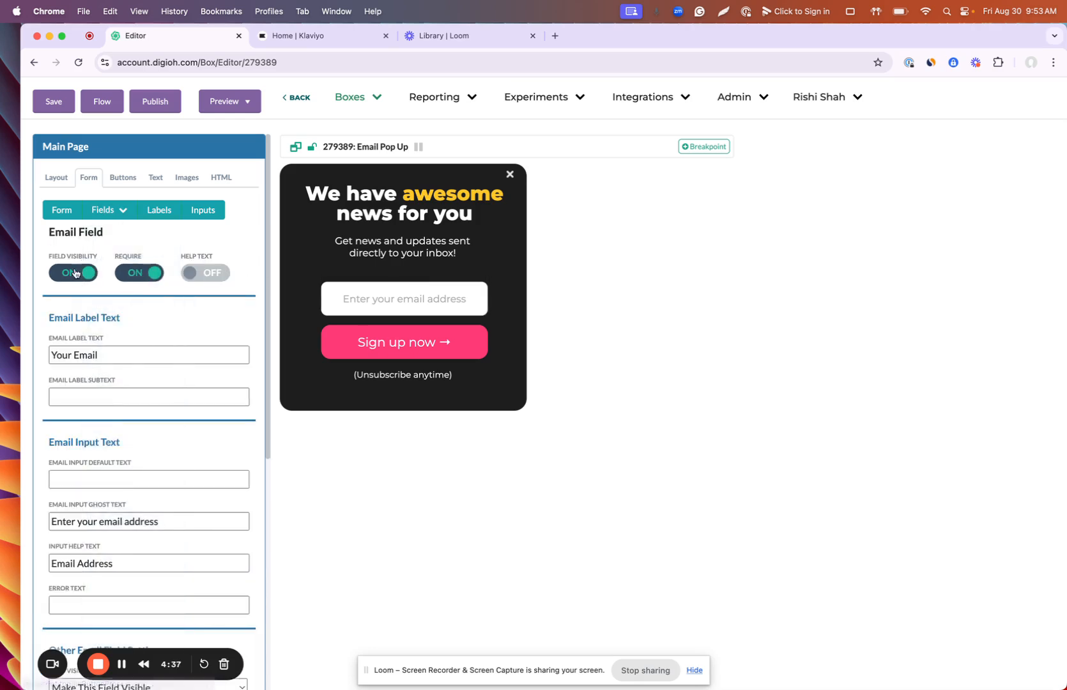
scroll(141, 397, "down", 3)
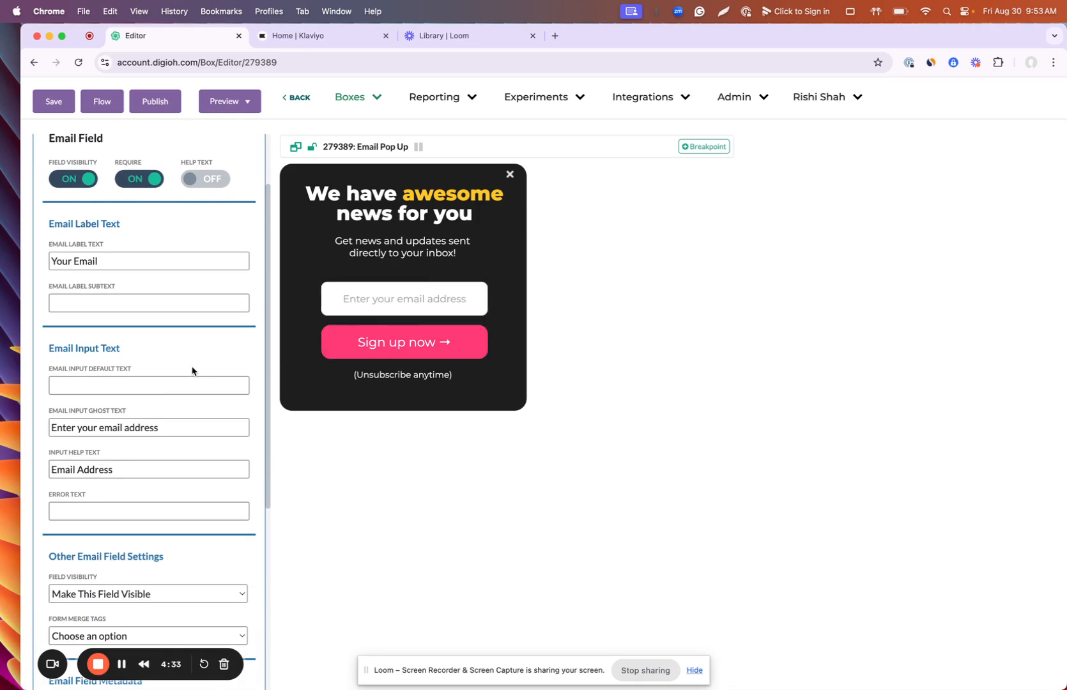
scroll(192, 371, "up", 3)
scroll(115, 394, "down", 7)
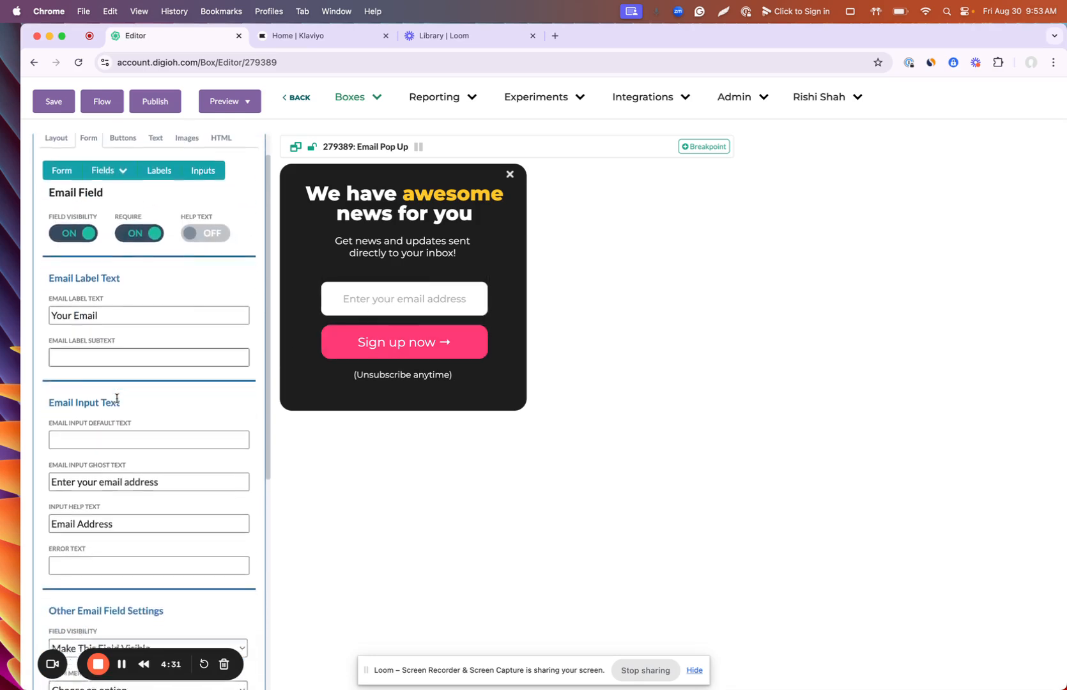
scroll(117, 399, "down", 5)
scroll(117, 398, "up", 10)
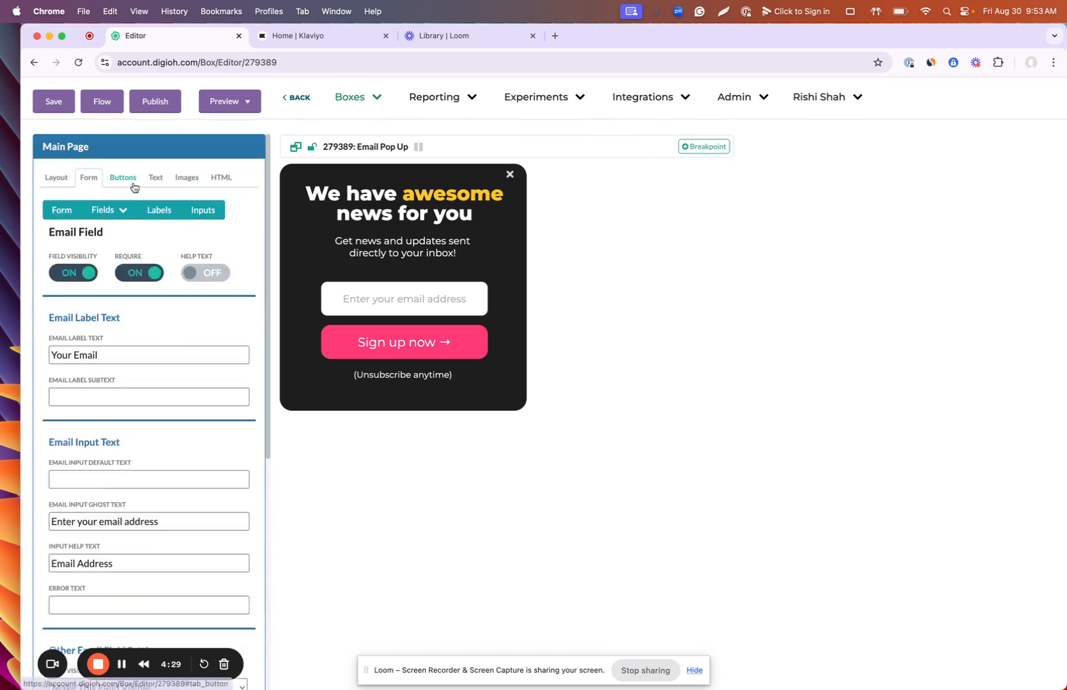
Step: Keep the Sign up now button's action as Submit Form and save the box
left_click(386, 347)
left_click(126, 382)
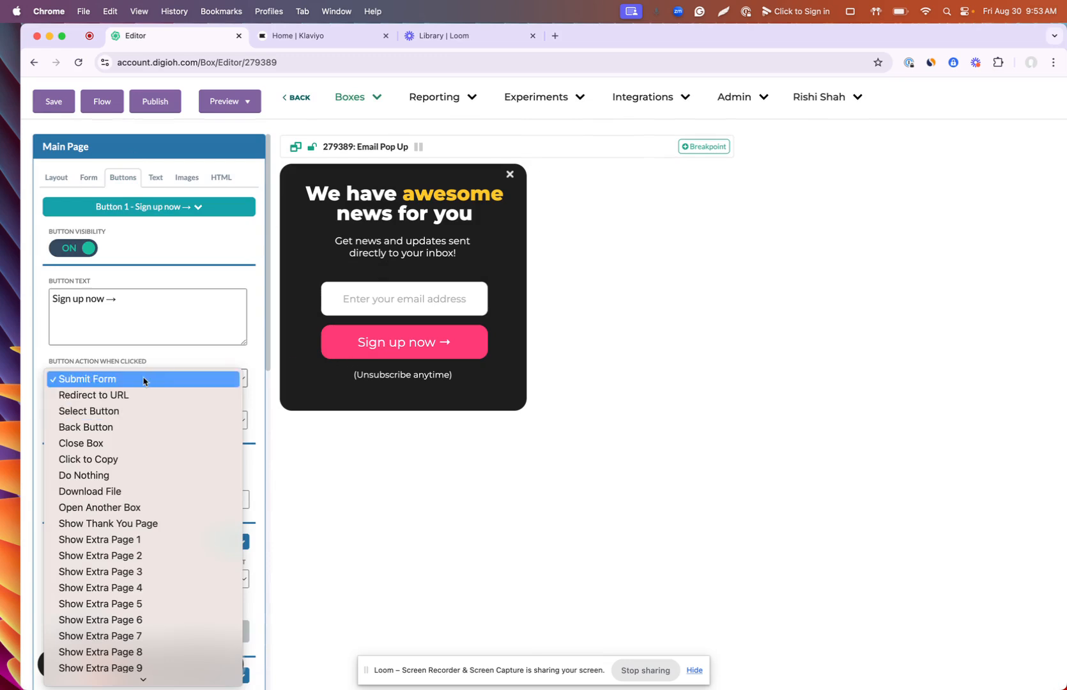
left_click(128, 379)
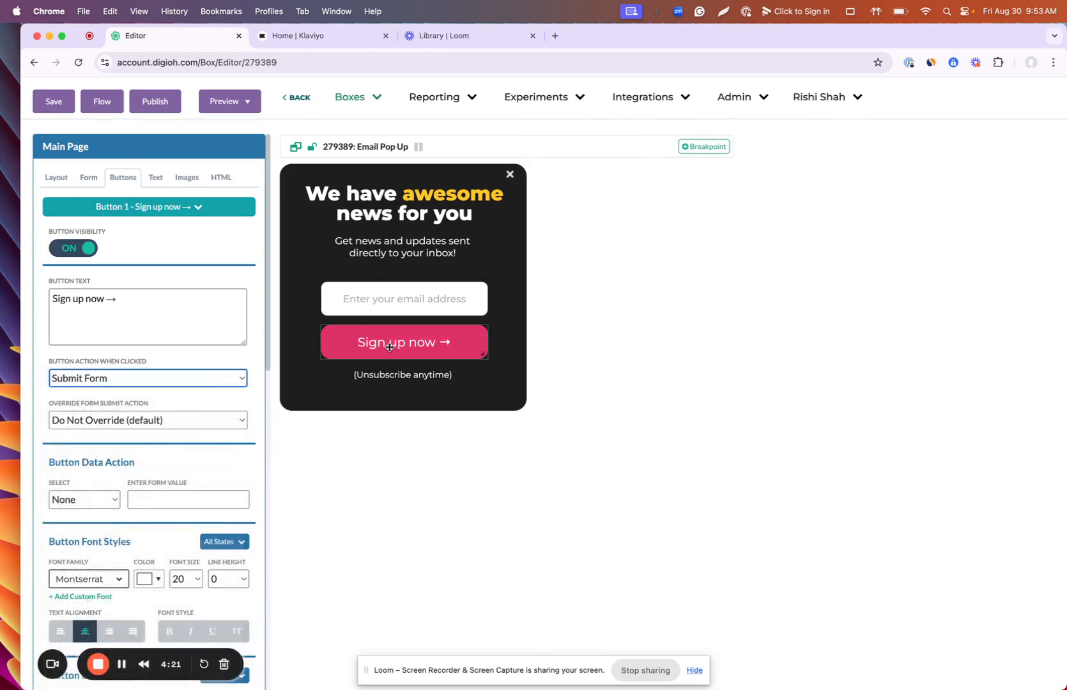
left_click(60, 105)
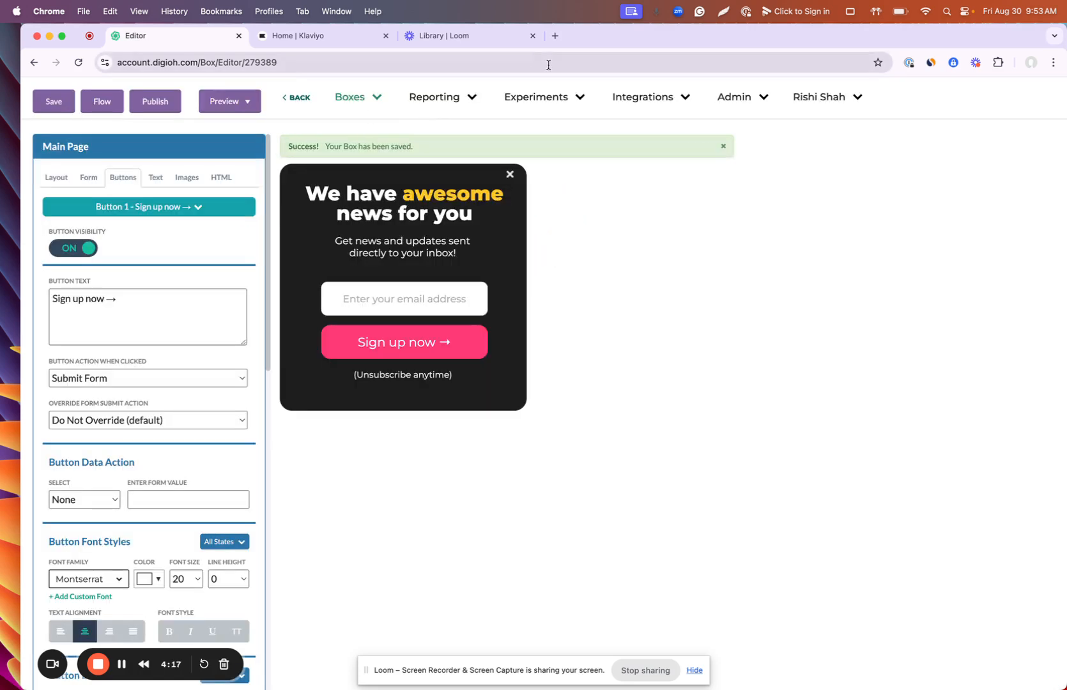
Step: Bring up the Integrations menu's link options for adding a new integration
right_click(646, 103)
key("Escape")
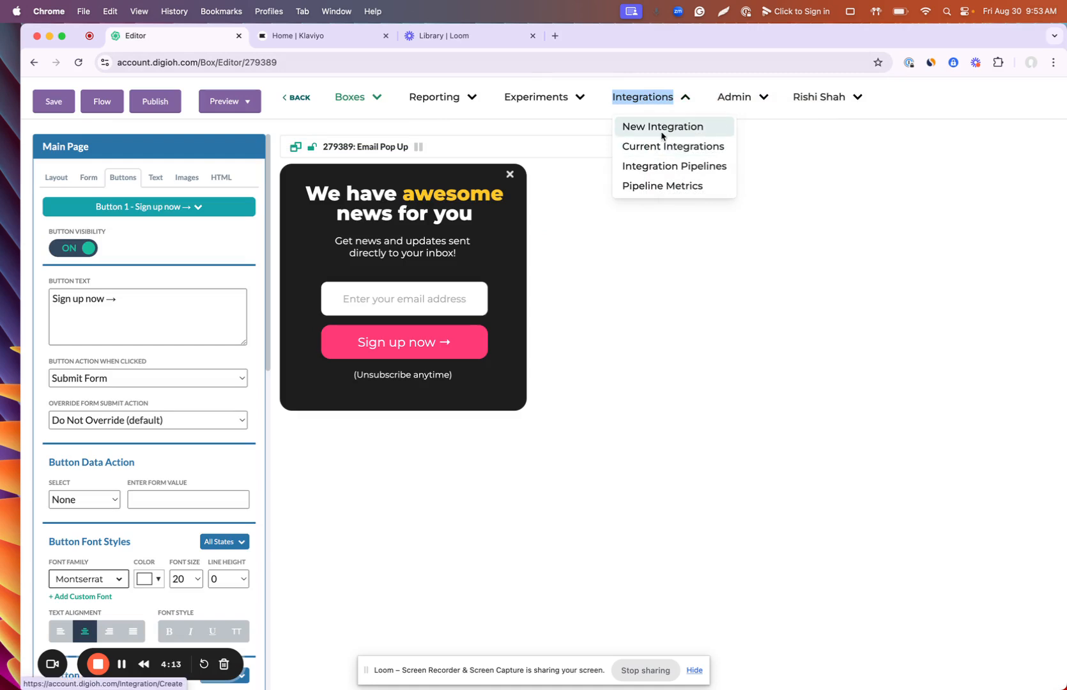
right_click(660, 132)
Step: Open the Create Integration page in a new tab and choose Klaviyo
left_click(709, 138)
left_click(300, 36)
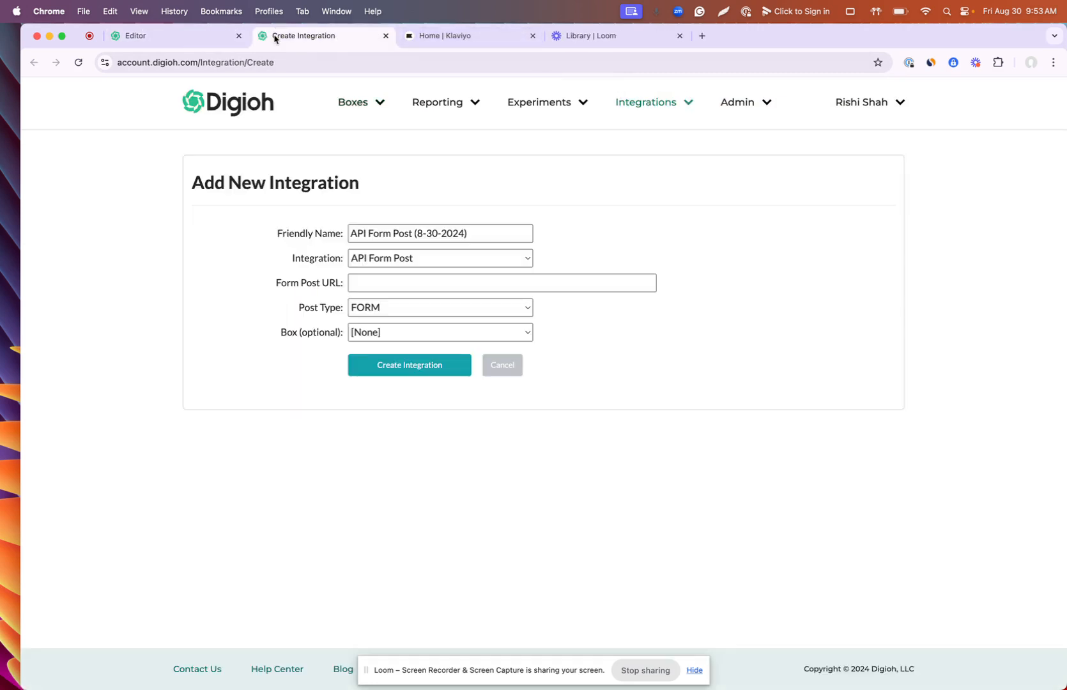
left_click(400, 259)
scroll(440, 476, "down", 5)
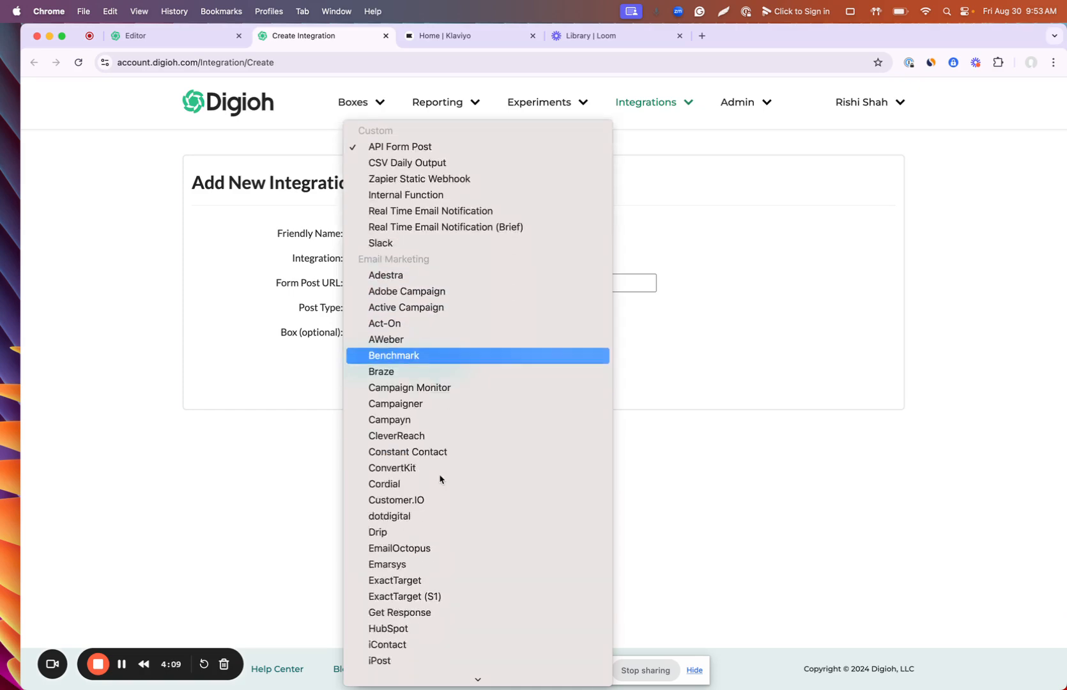
scroll(439, 478, "down", 3)
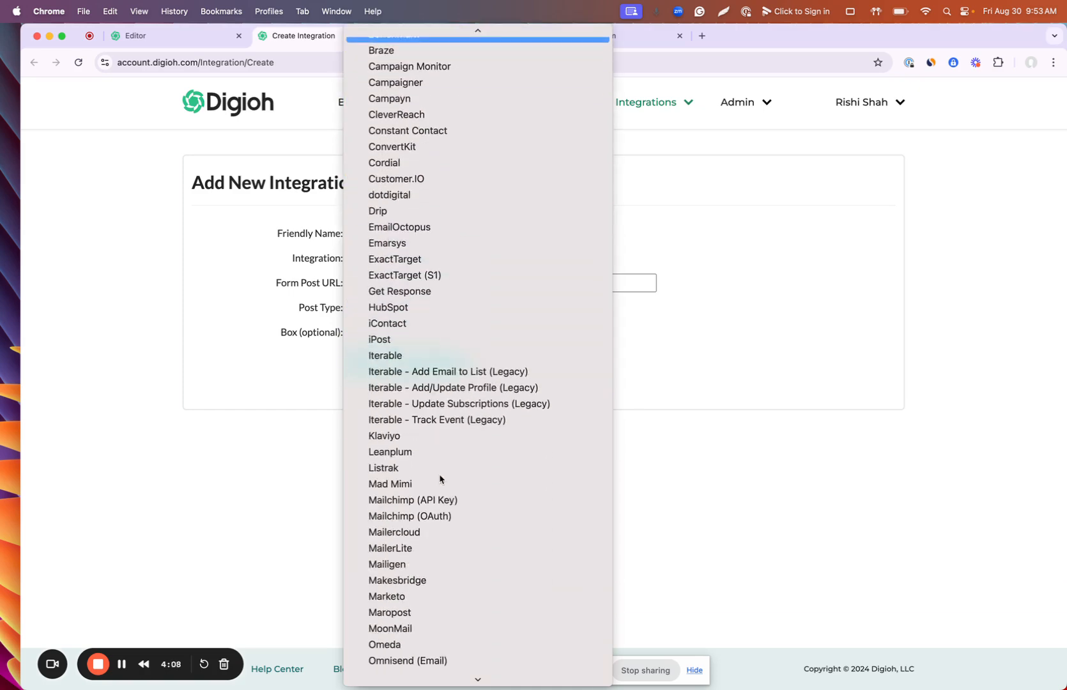
left_click(422, 435)
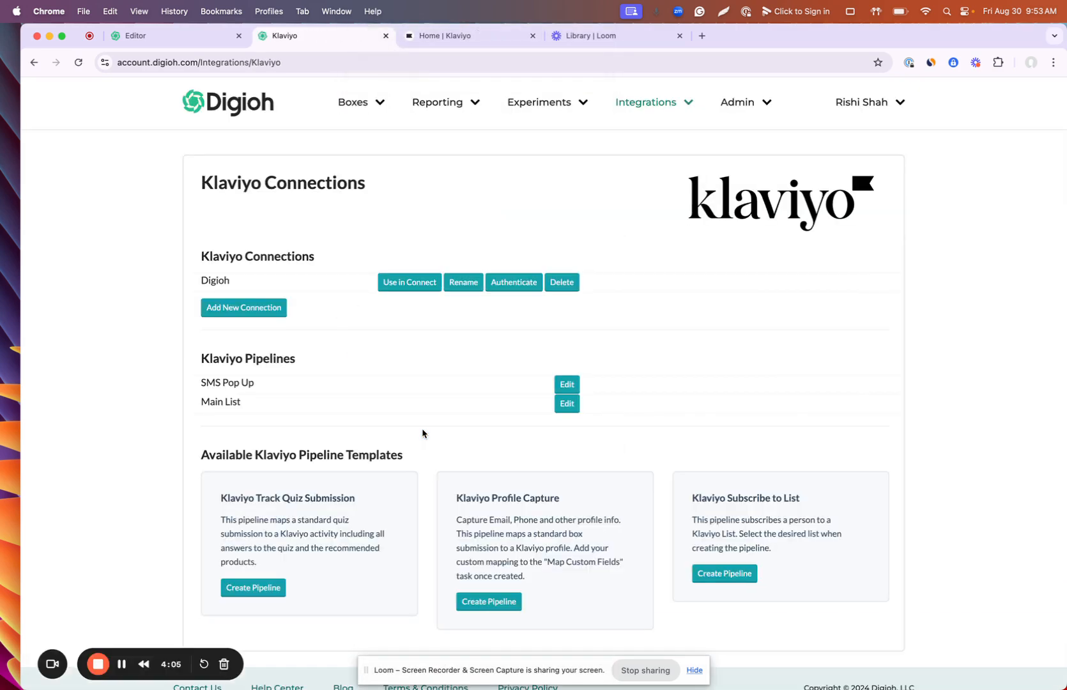
Step: Add a new Klaviyo connection named 'Digioh/Klaviyo' and install it
left_click(243, 308)
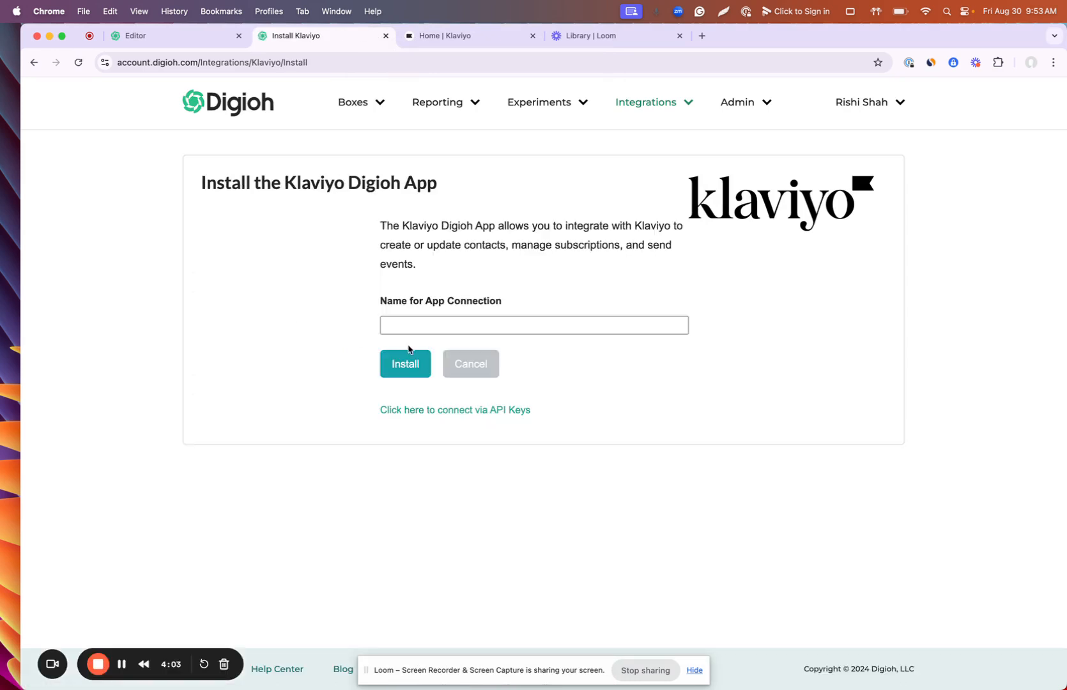
left_click(400, 319)
type("Digioh/Klaviyo")
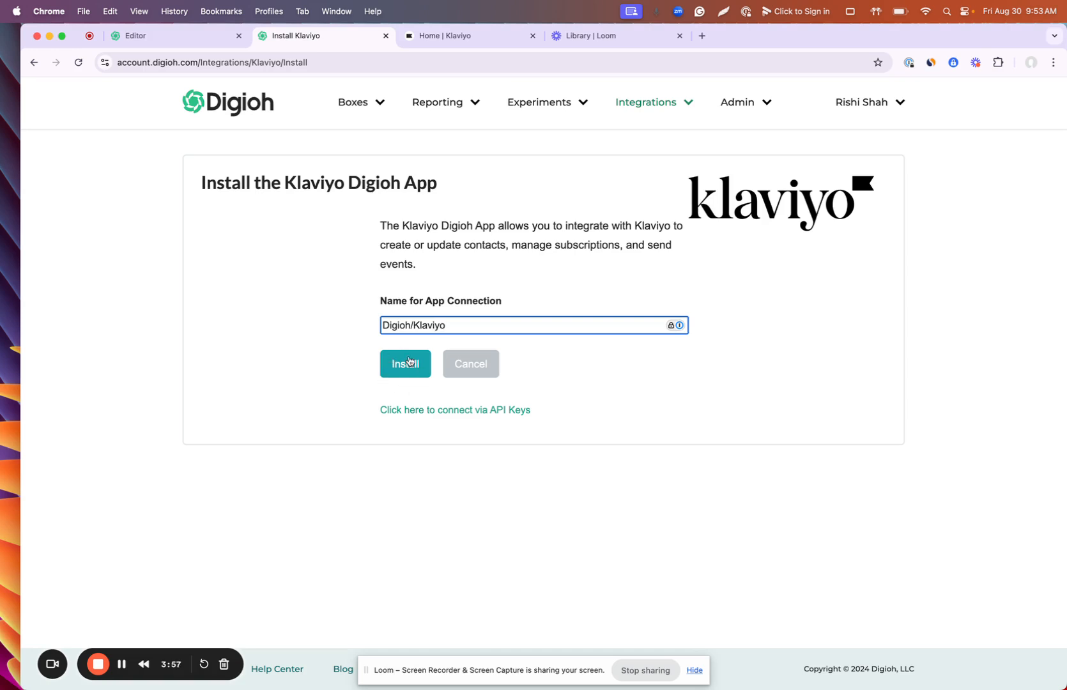
left_click(408, 363)
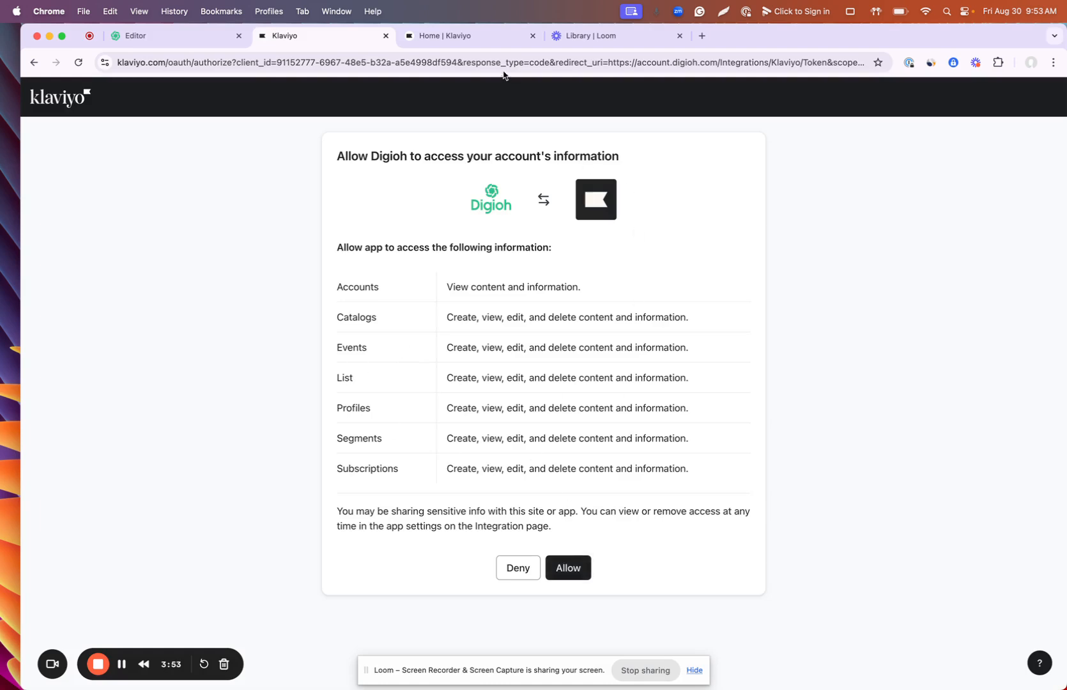
Step: Allow Digioh access to the Klaviyo account on the consent page
left_click(461, 36)
left_click(339, 41)
left_click(576, 562)
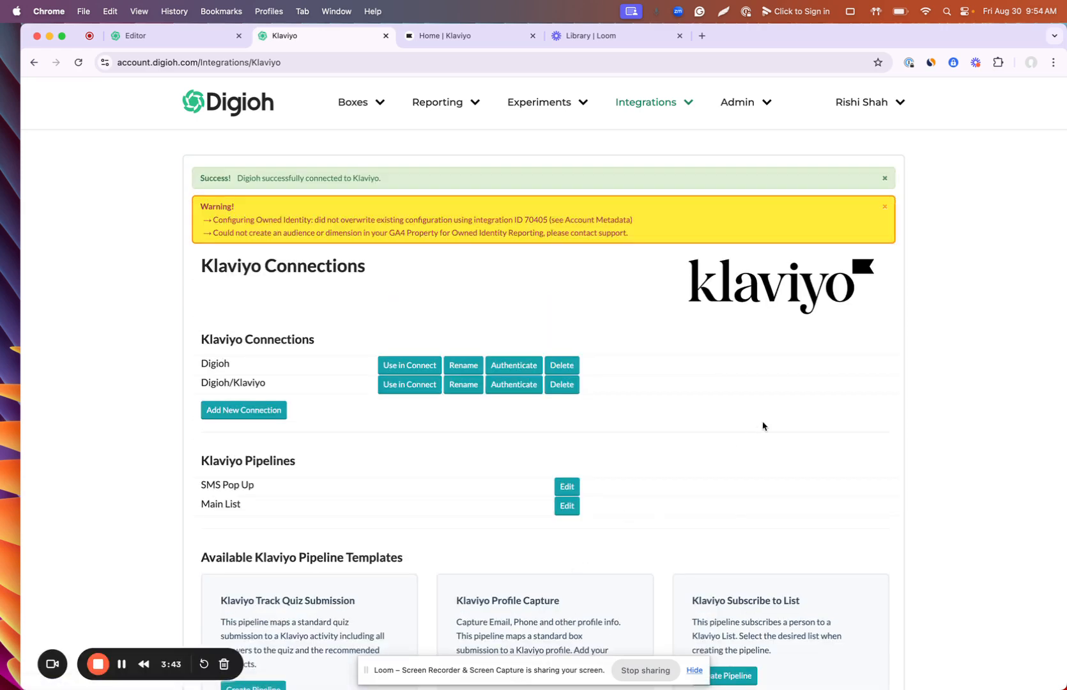
Step: Dismiss the warning and start a Subscribe to List pipeline named 'Main List'
left_click(885, 210)
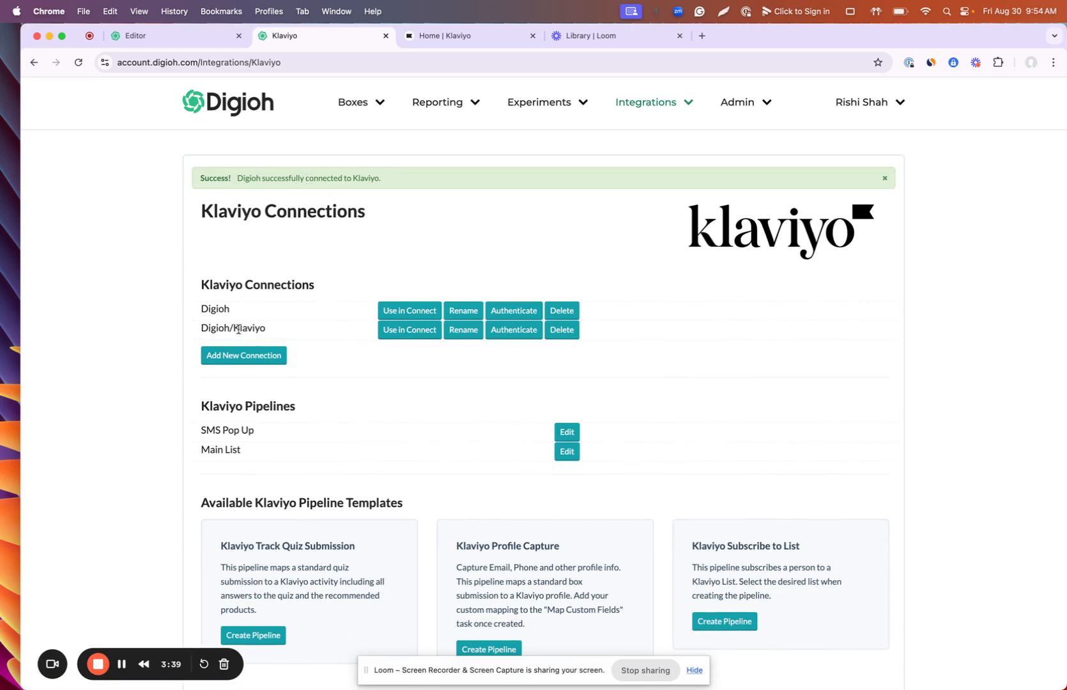
triple_click(225, 330)
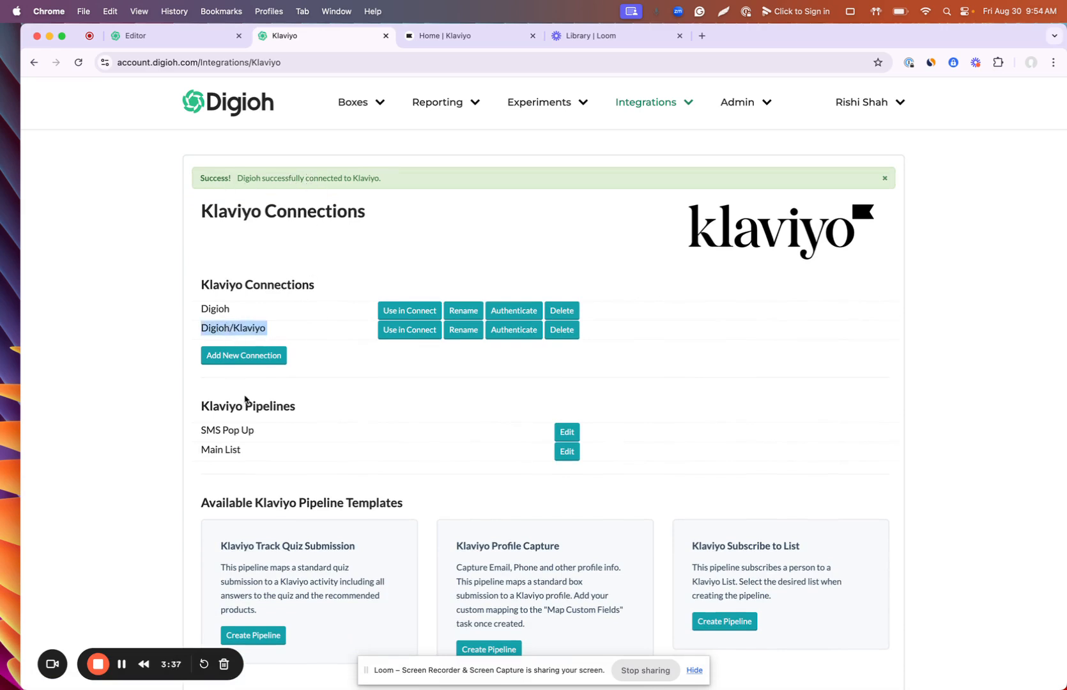
scroll(250, 418, "down", 2)
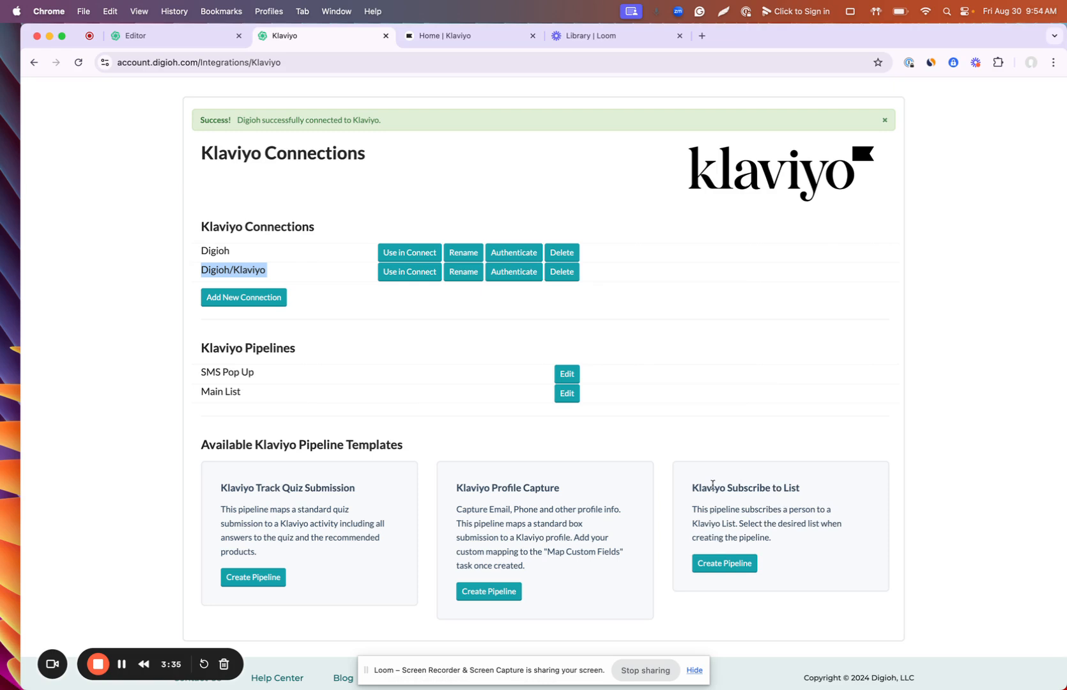
left_click(725, 564)
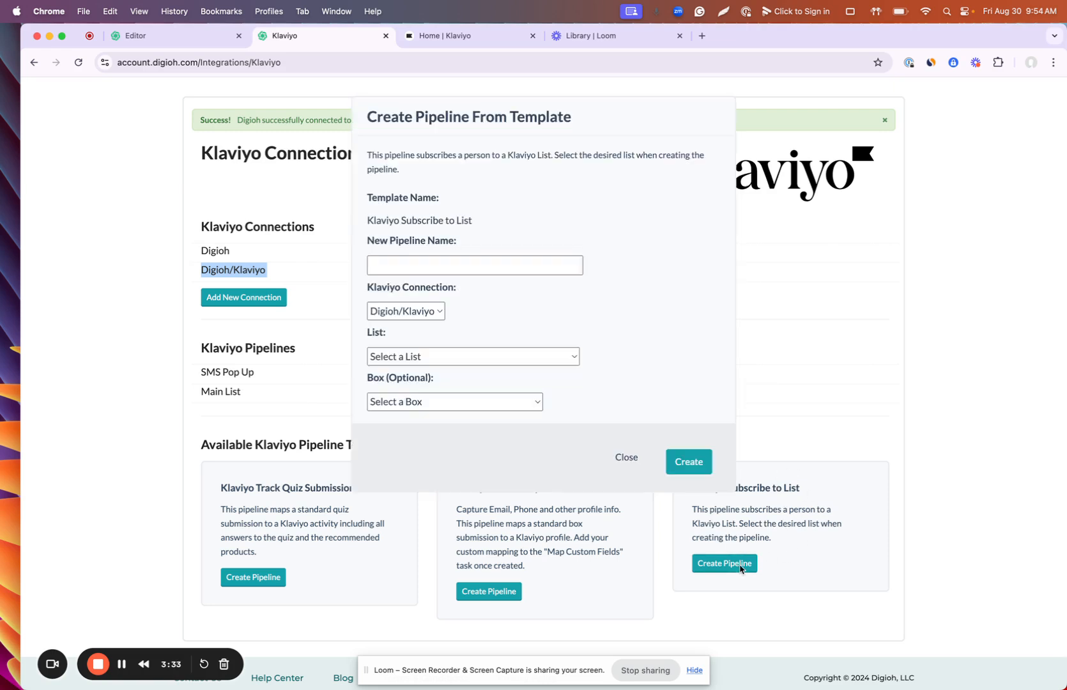
left_click(421, 271)
left_click(417, 265)
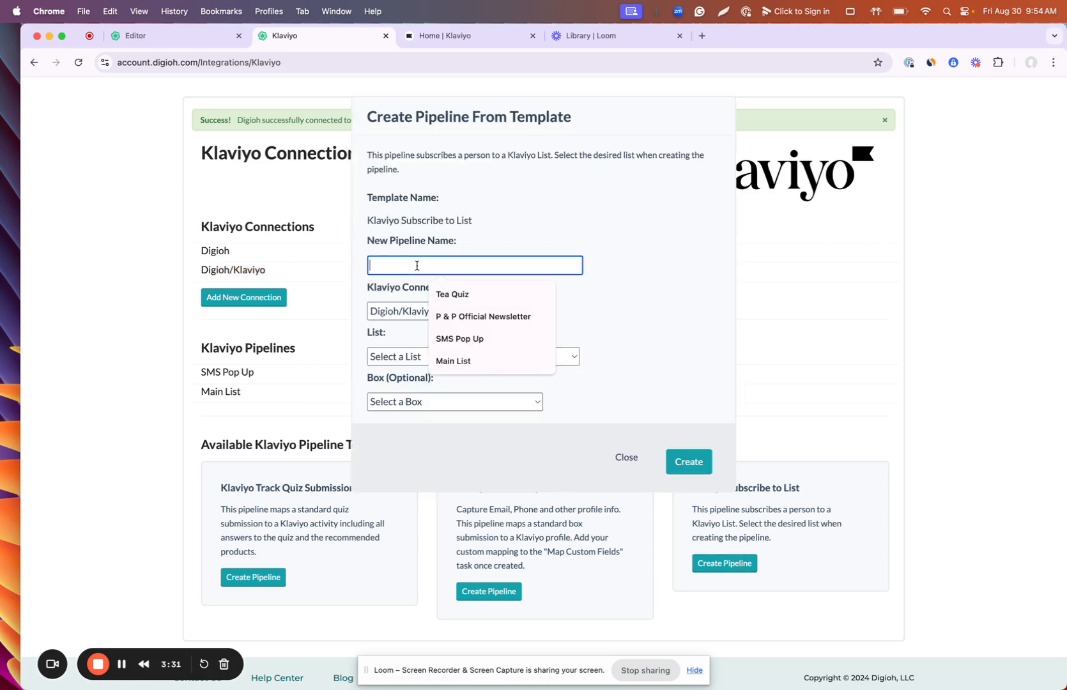
type("Mai n")
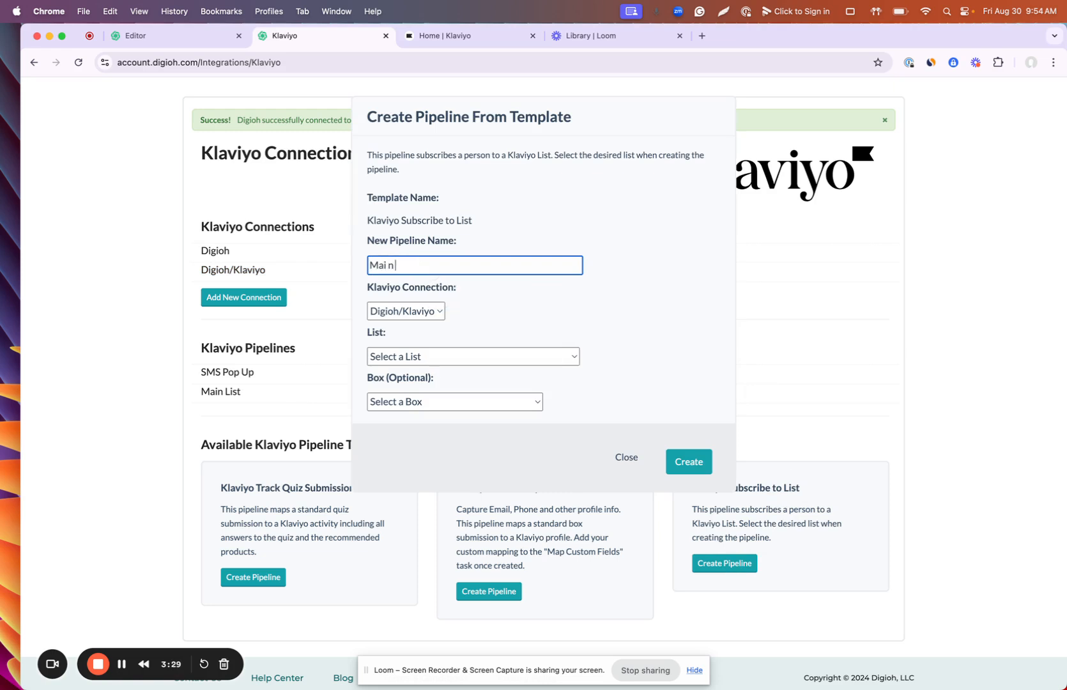
key("BackSpace")
key("BackSpace")
type("n List")
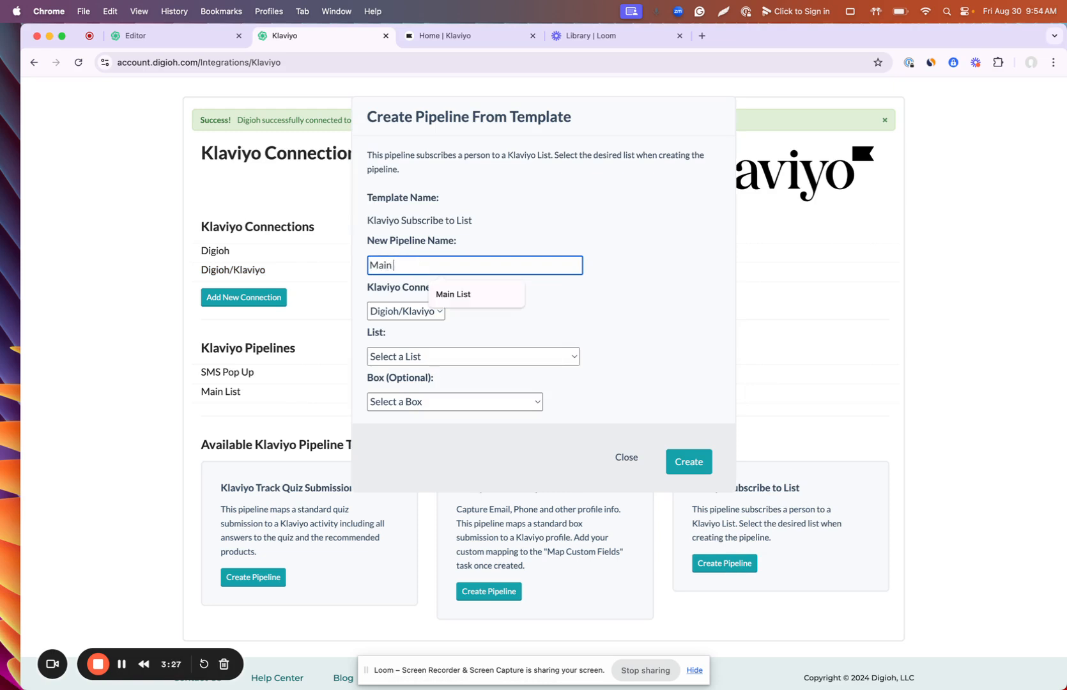
Step: Point the pipeline at Klaviyo's Main List and the Email Pop Up box, then create it
left_click(407, 357)
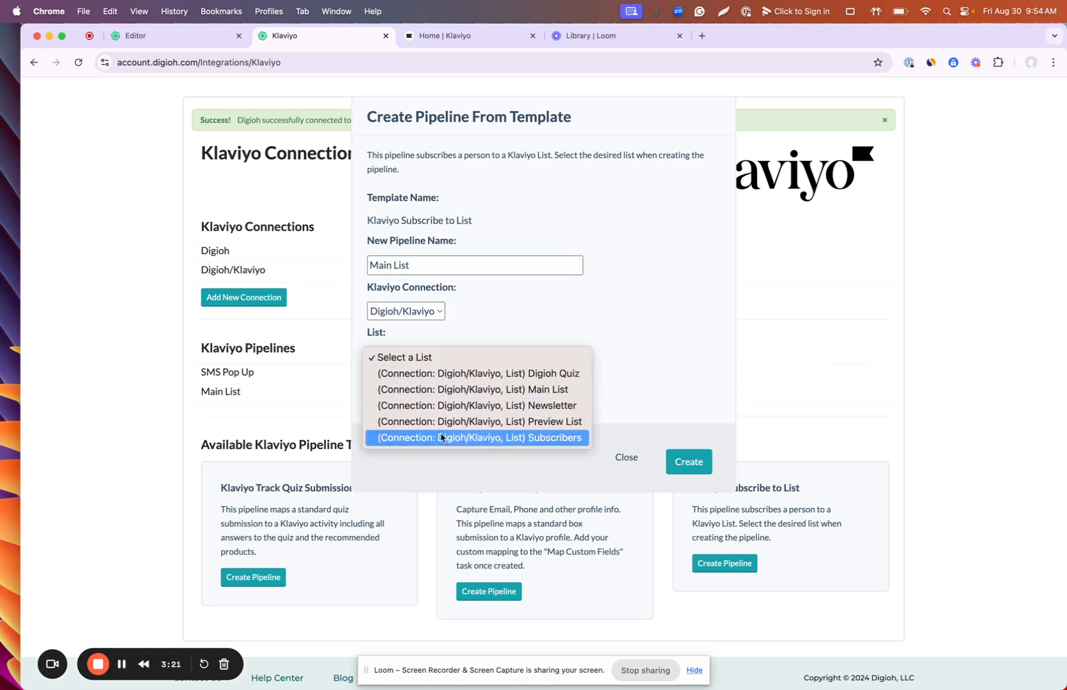
left_click(441, 390)
left_click(447, 401)
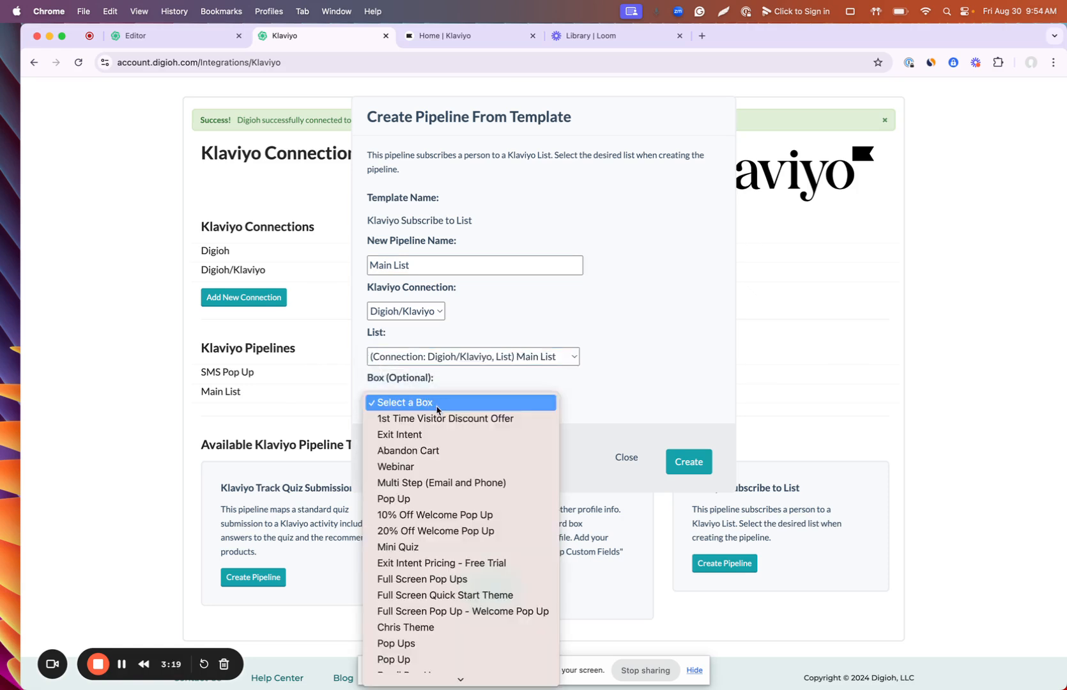
scroll(450, 530, "down", 1)
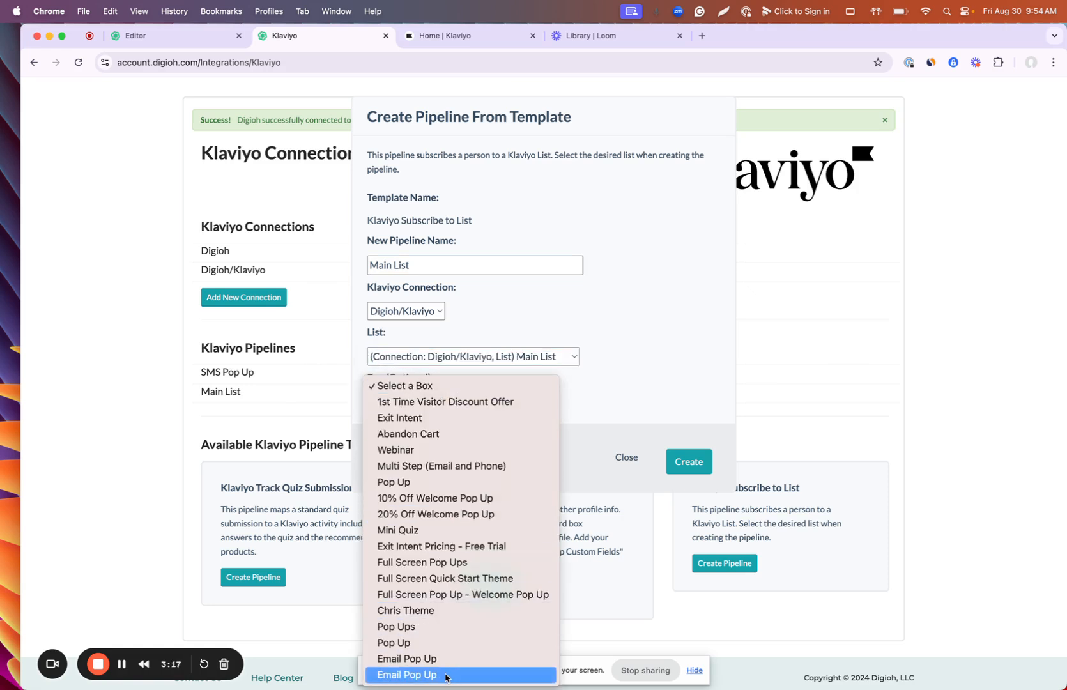
left_click(445, 675)
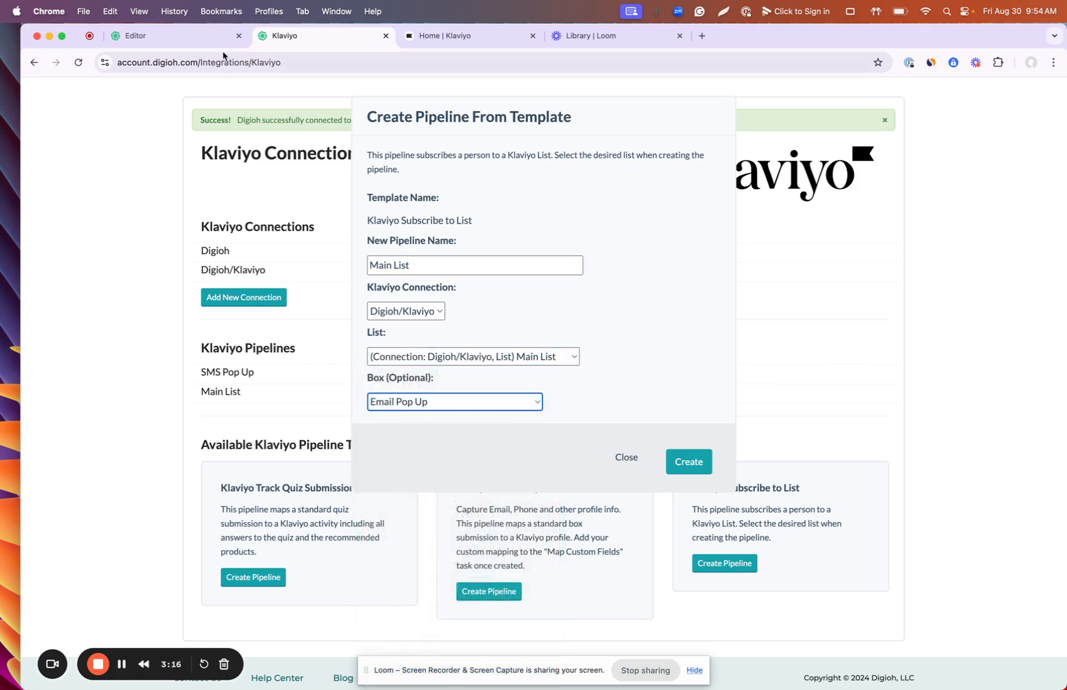
left_click(190, 39)
left_click(314, 39)
left_click(426, 408)
left_click(426, 408)
left_click(699, 468)
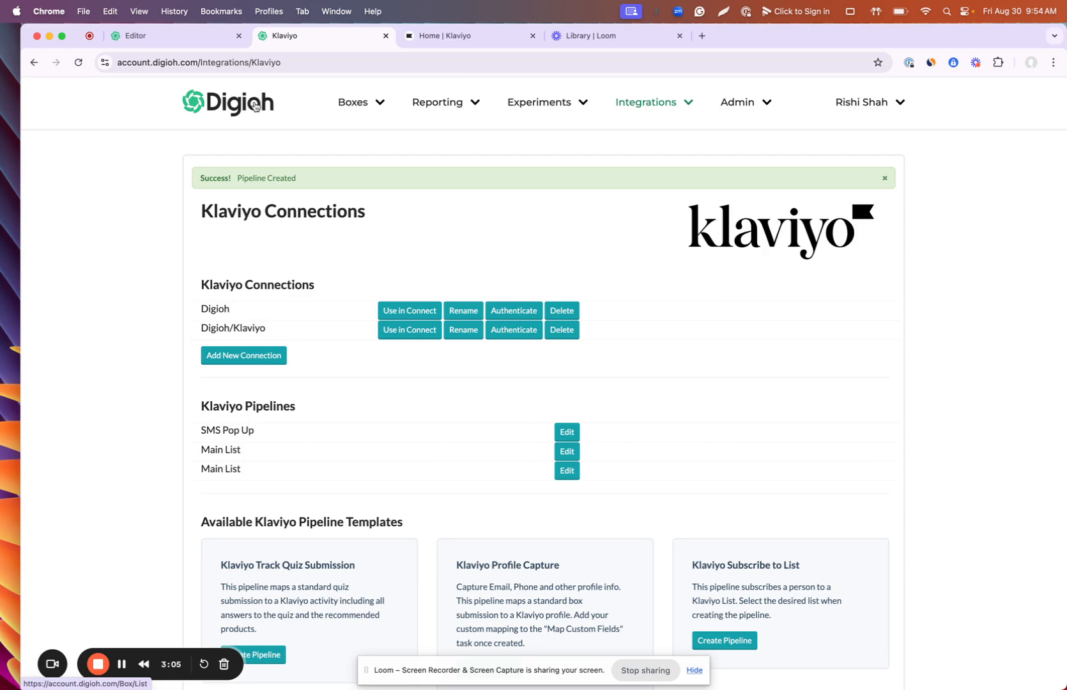
left_click(187, 35)
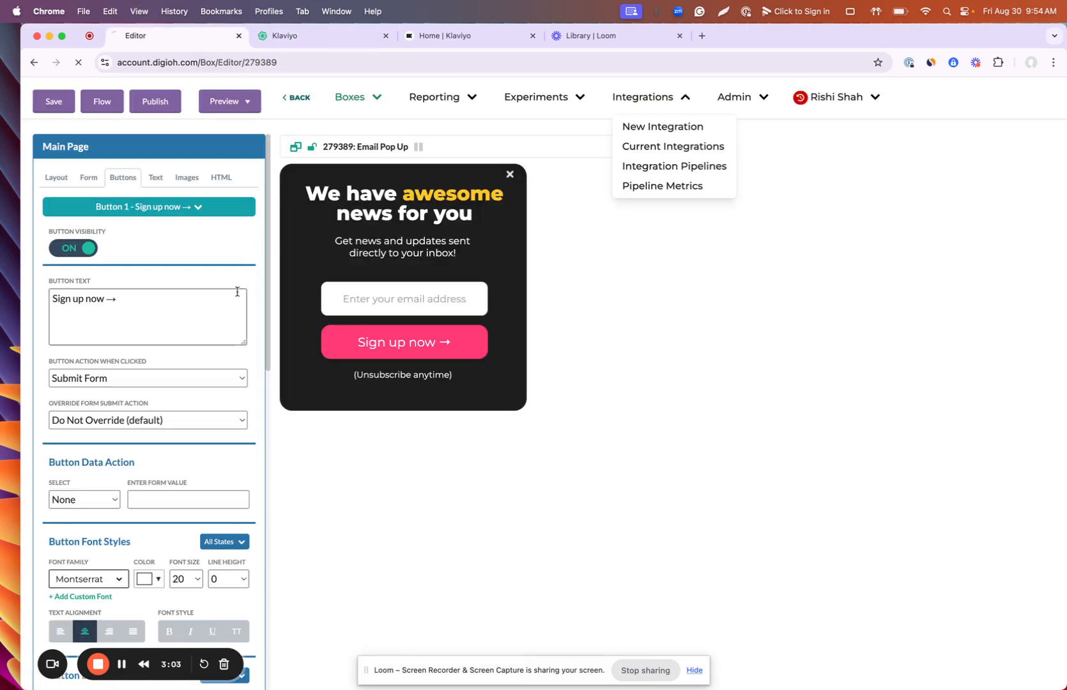
Step: Reload the editor and expand Box Settings integrations to show Main List
key("super+r")
scroll(167, 512, "down", 9)
scroll(165, 509, "down", 5)
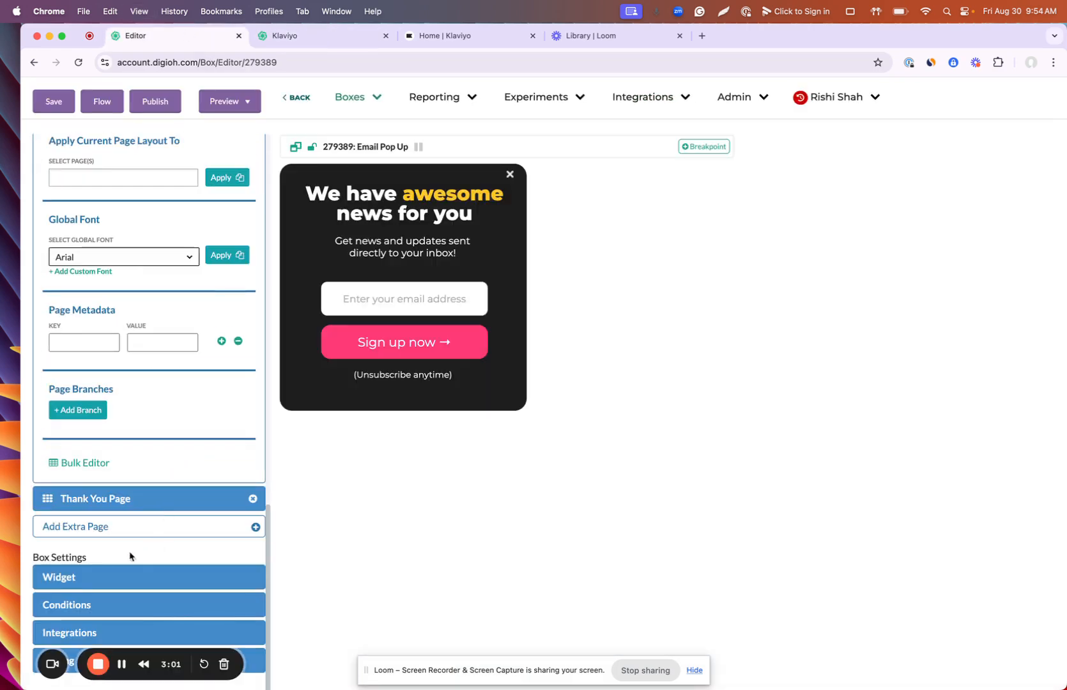
left_click(92, 632)
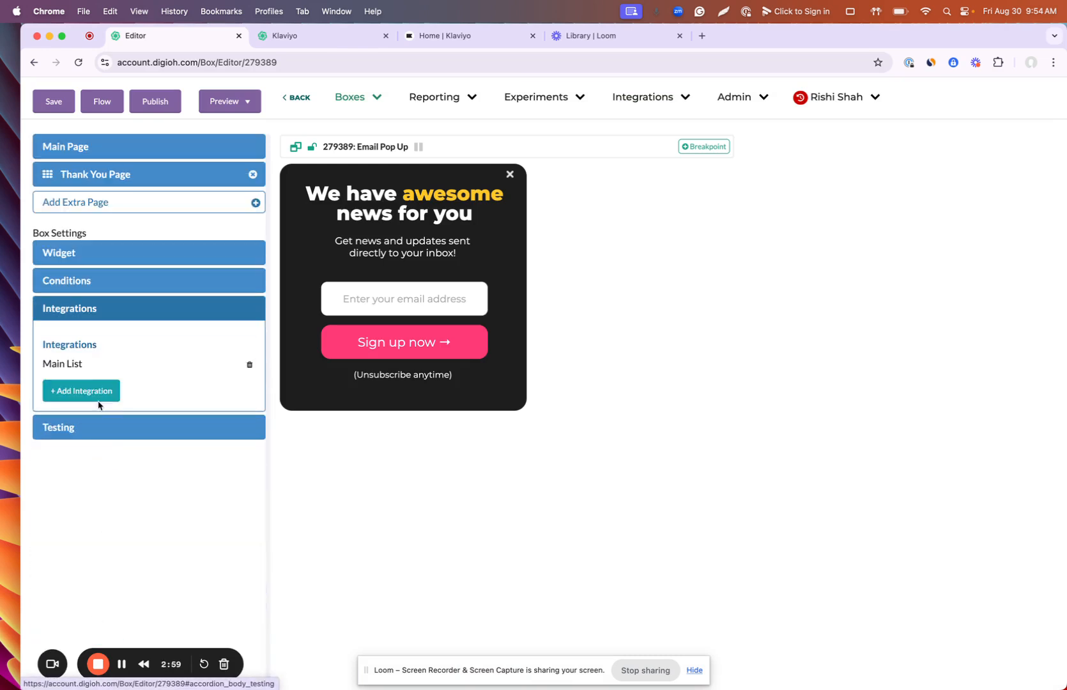
Step: Preview the pop-up and submit a test email address through its sign-up form
left_click(246, 102)
left_click(257, 142)
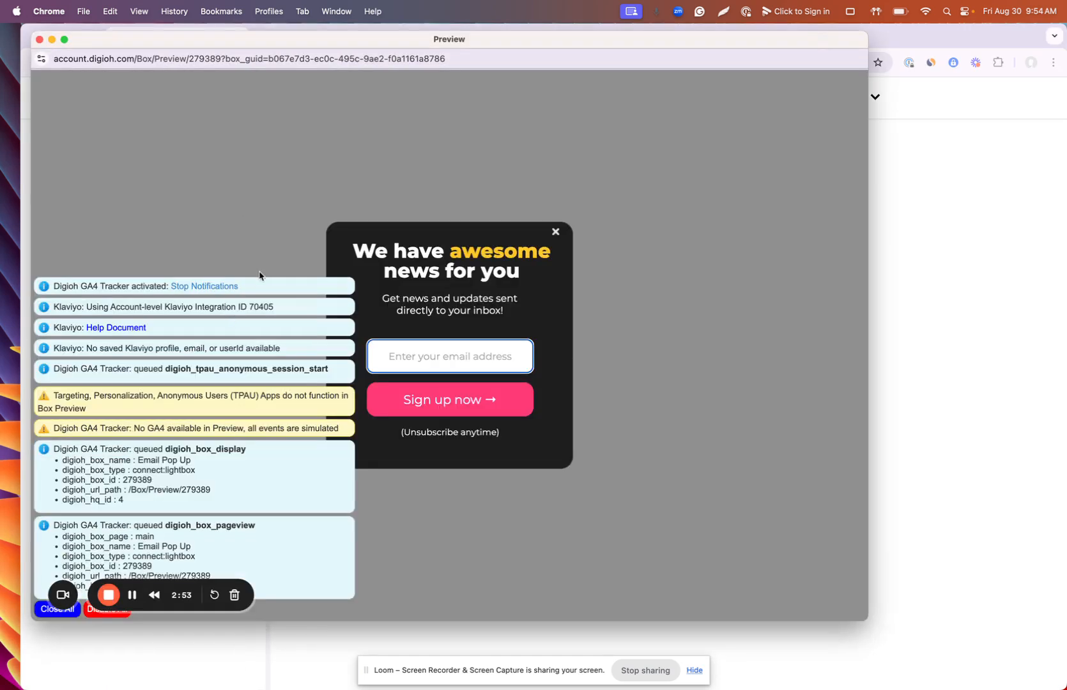
left_click(216, 287)
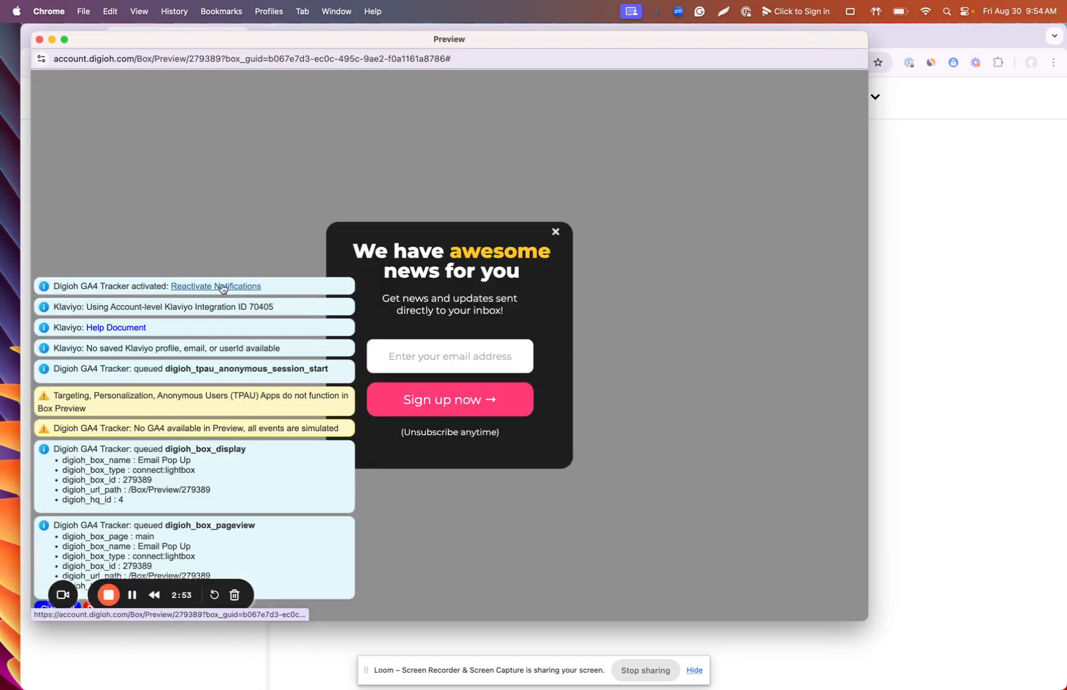
left_click(424, 354)
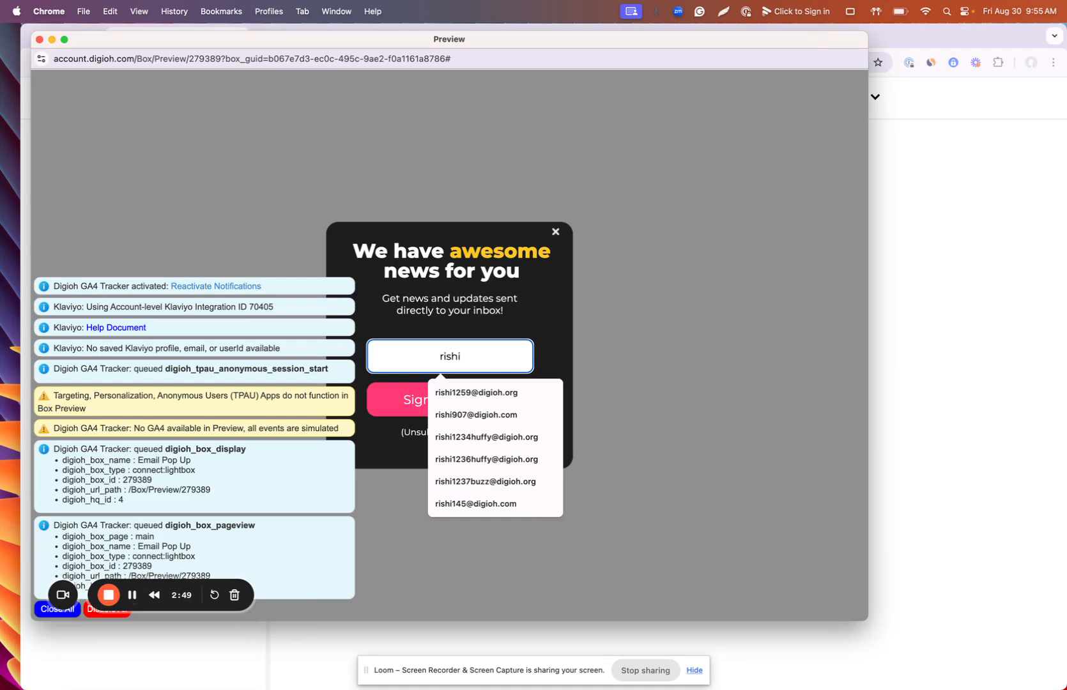
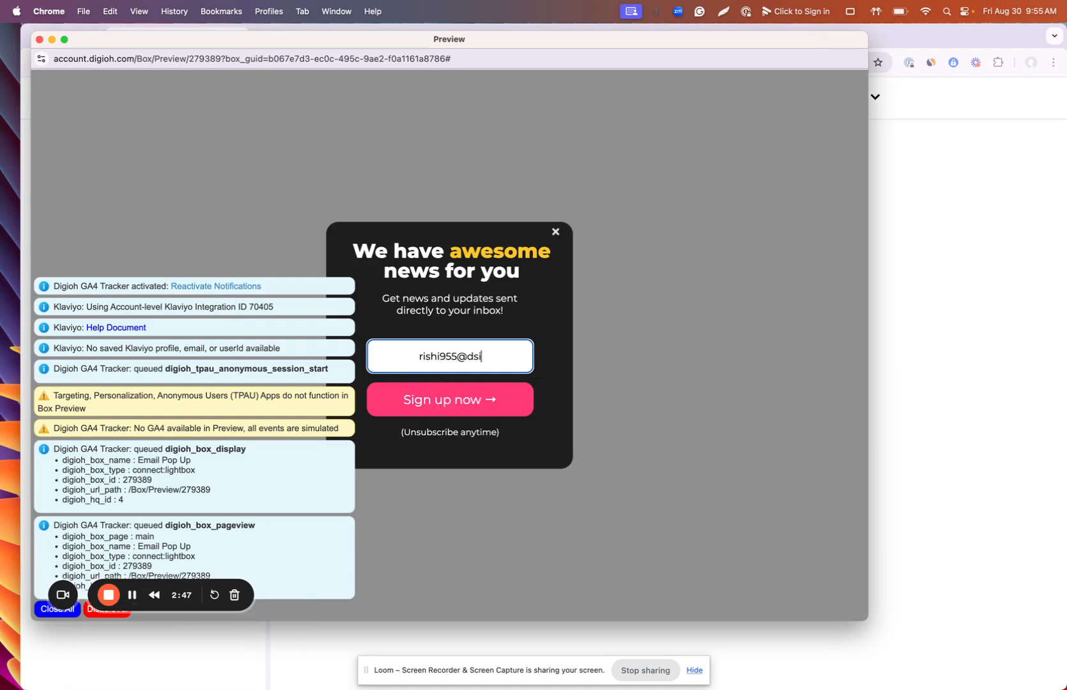
key("Return")
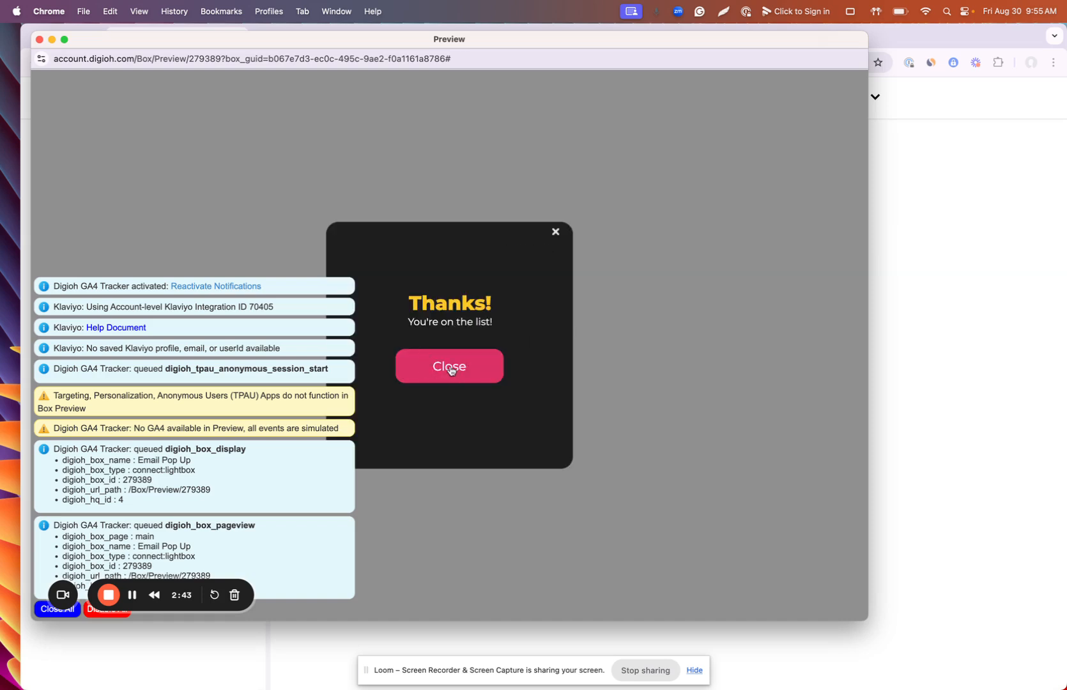
Step: Close the preview and open the newest test signup's profile under Klaviyo Profiles
left_click(39, 41)
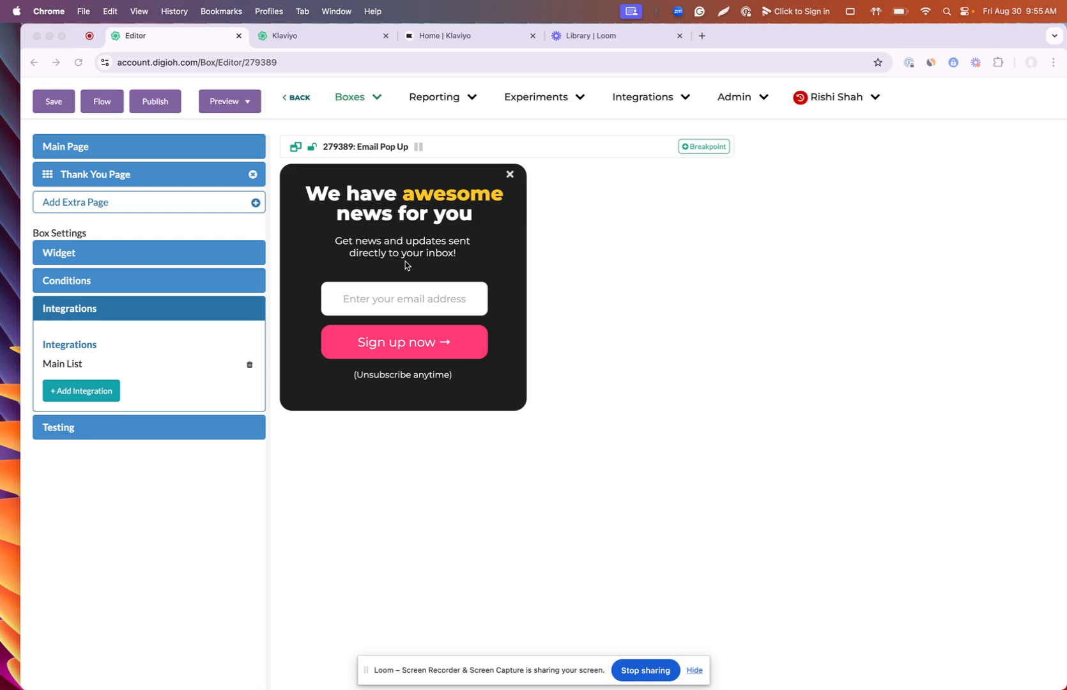
left_click(140, 179)
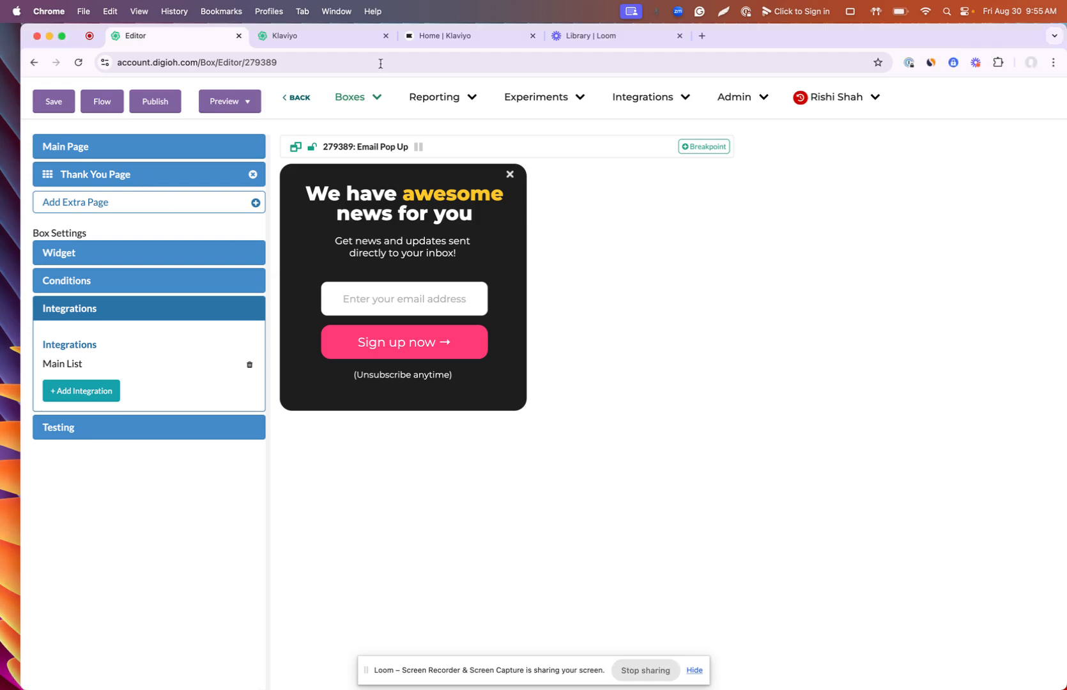
left_click(348, 37)
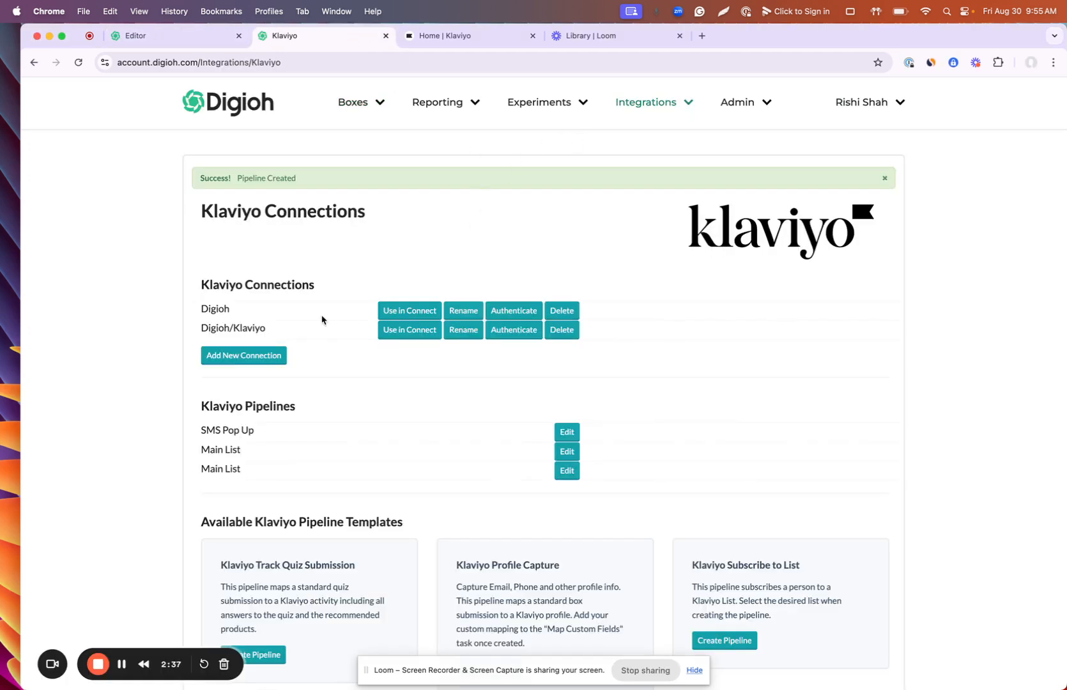
left_click(447, 36)
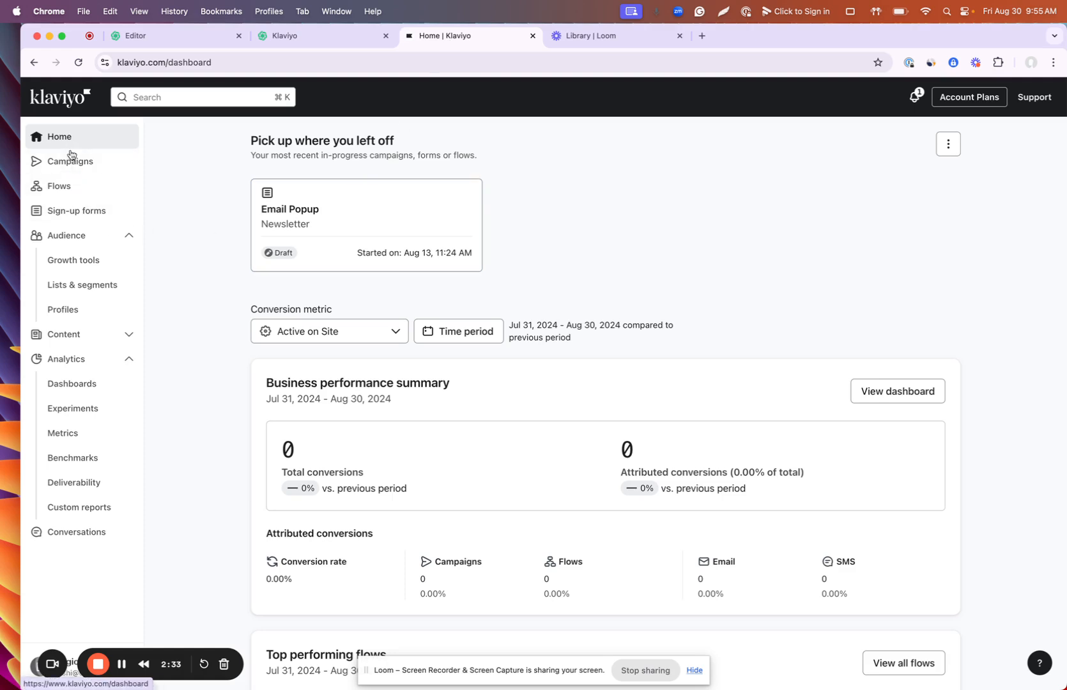
left_click(76, 313)
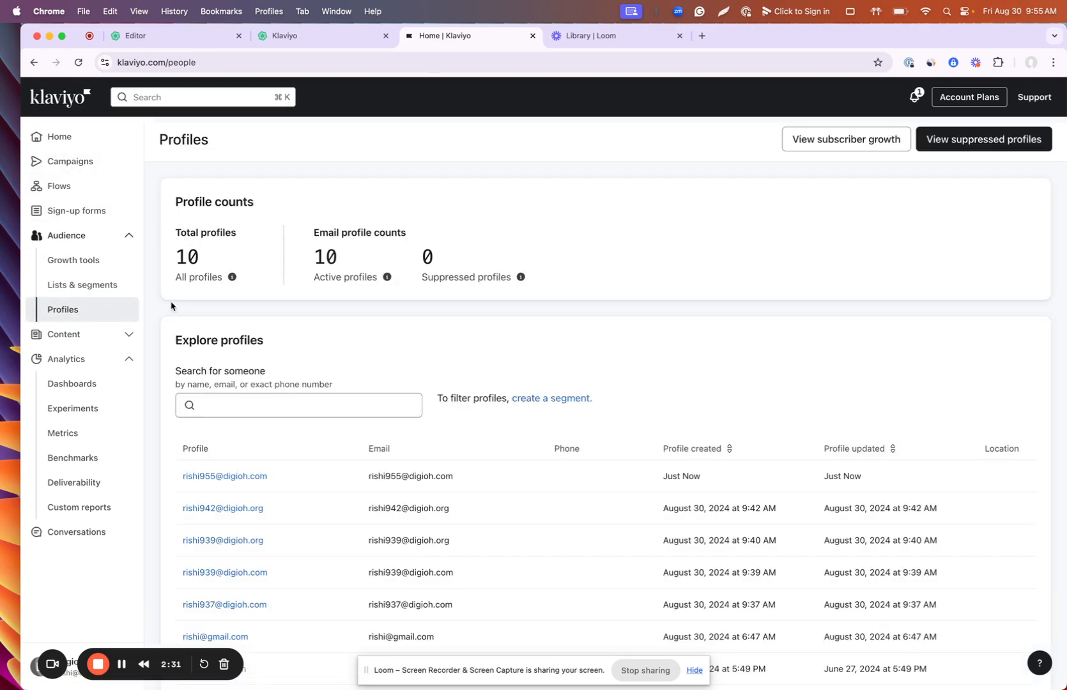
left_click(225, 476)
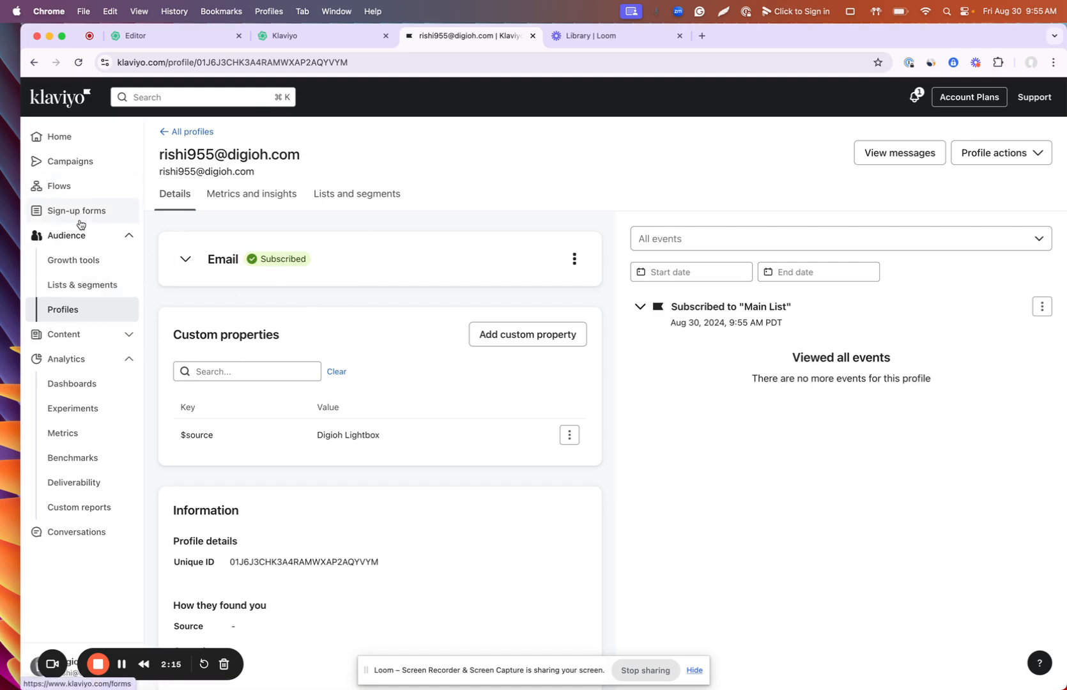
Step: Review Main List's four members and its single opt-in consent settings
left_click(103, 285)
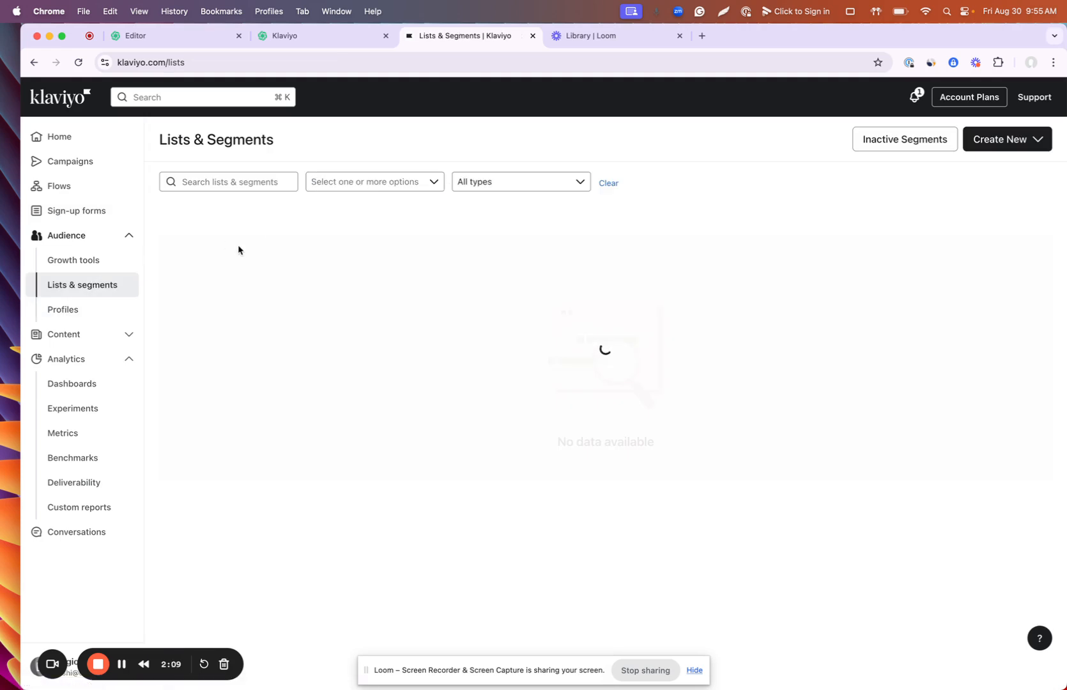
left_click(237, 267)
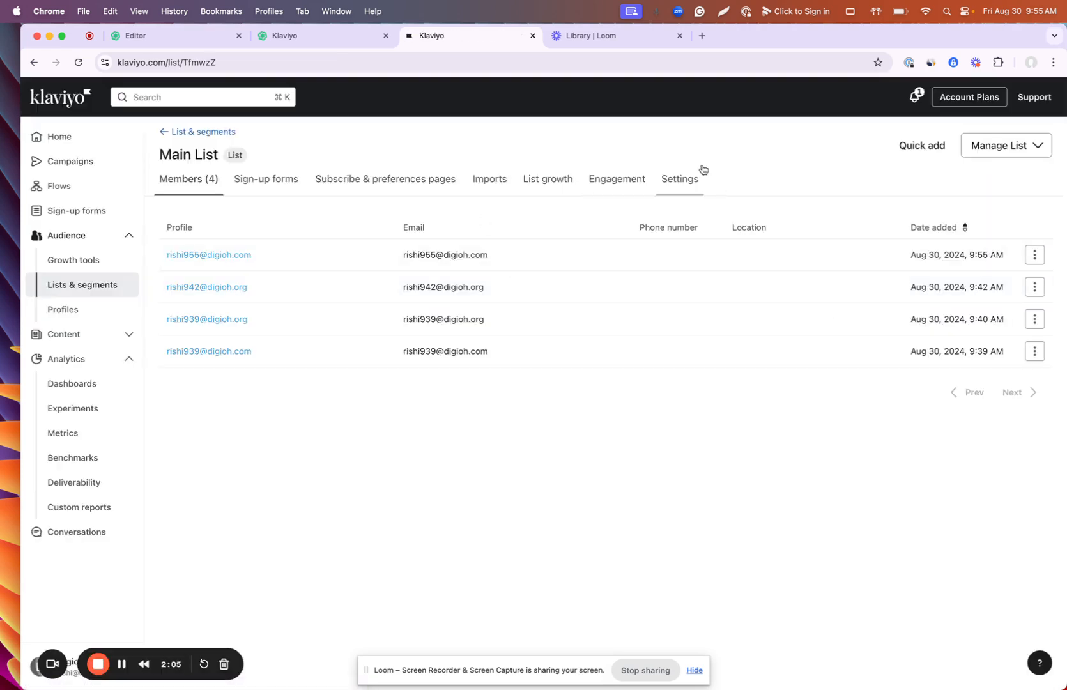
left_click(686, 184)
scroll(443, 412, "down", 3)
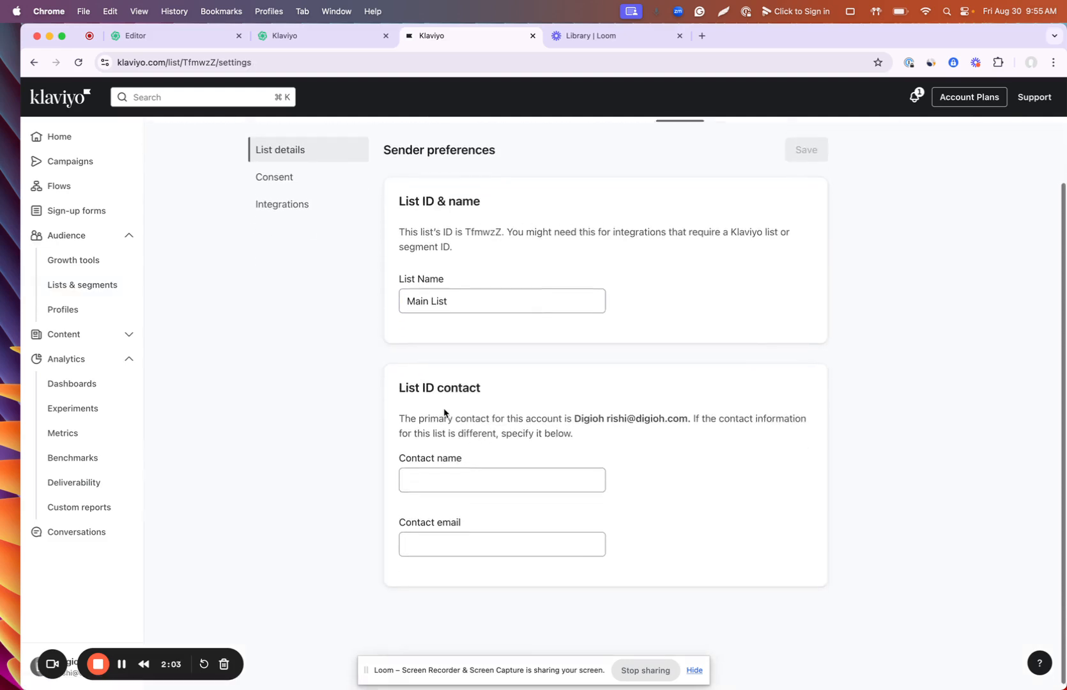
left_click(276, 185)
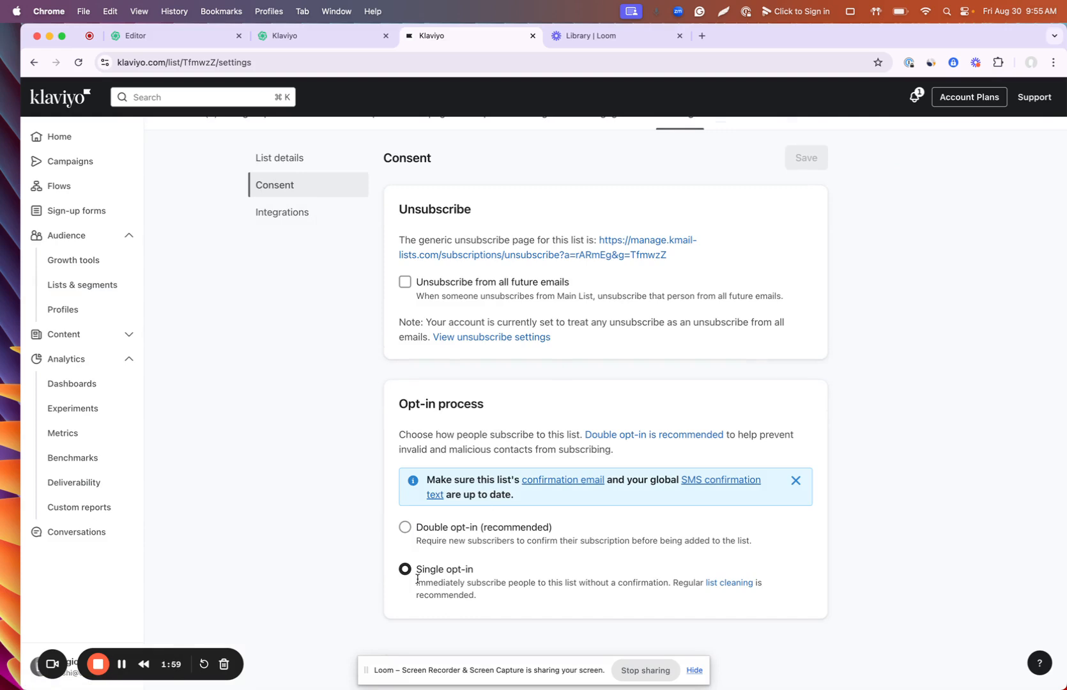
Step: Switch back to the Digioh Email Pop Up editor tab
left_click(303, 12)
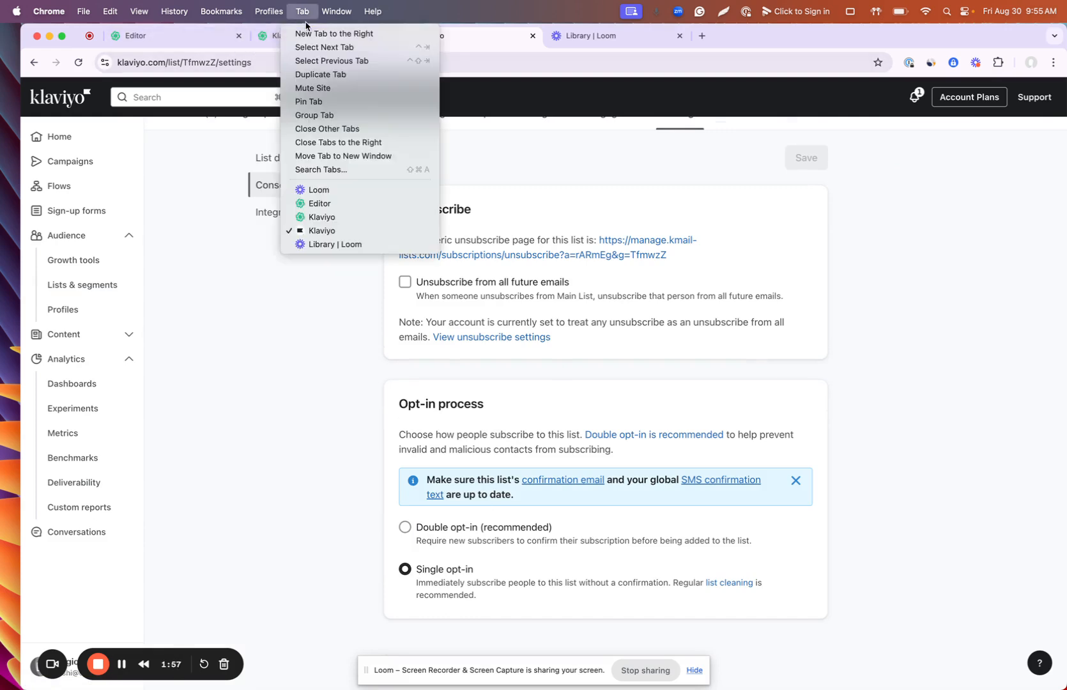
left_click(163, 37)
left_click(163, 37)
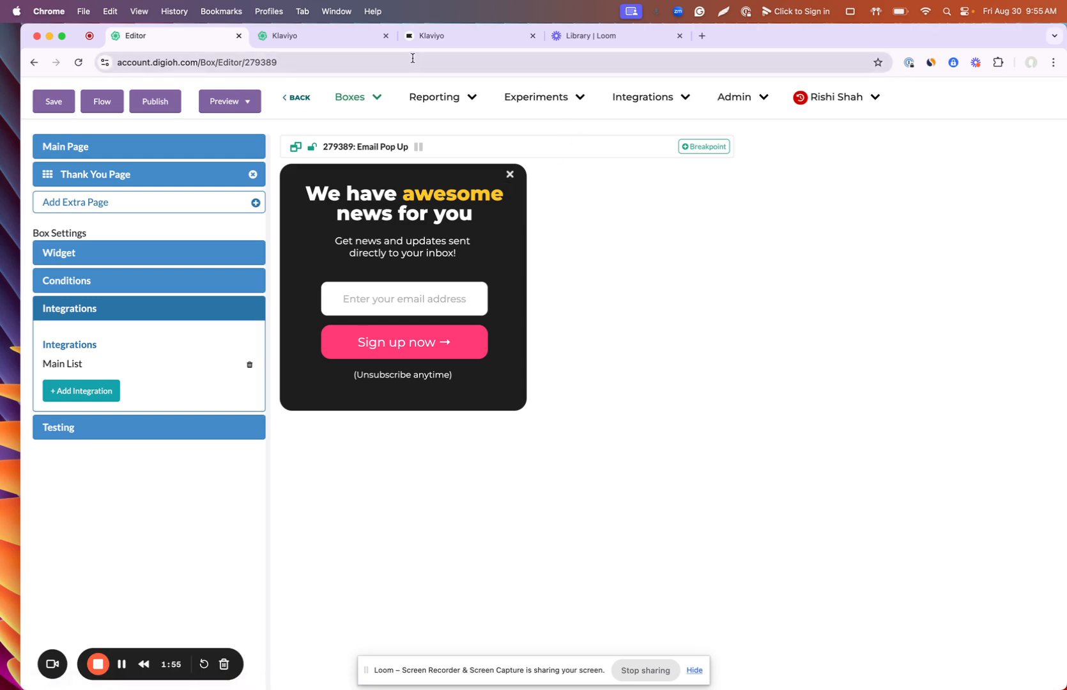
Step: Open Digioh's Pipeline Metrics page from the Integrations menu
left_click(350, 41)
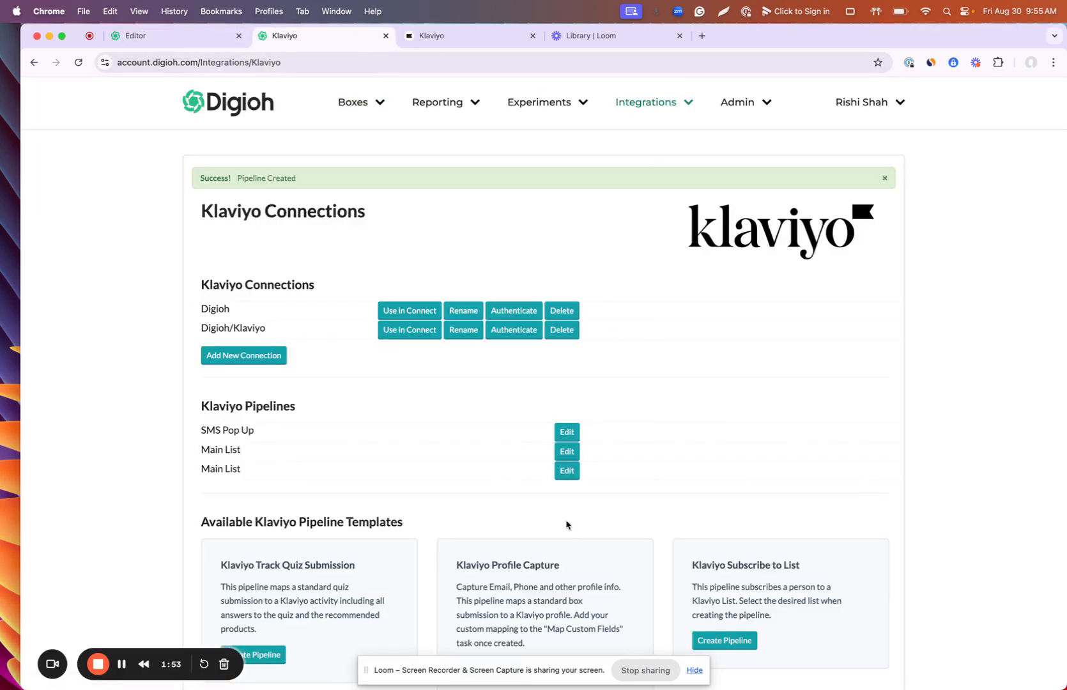
scroll(266, 455, "down", 3)
scroll(595, 143, "up", 3)
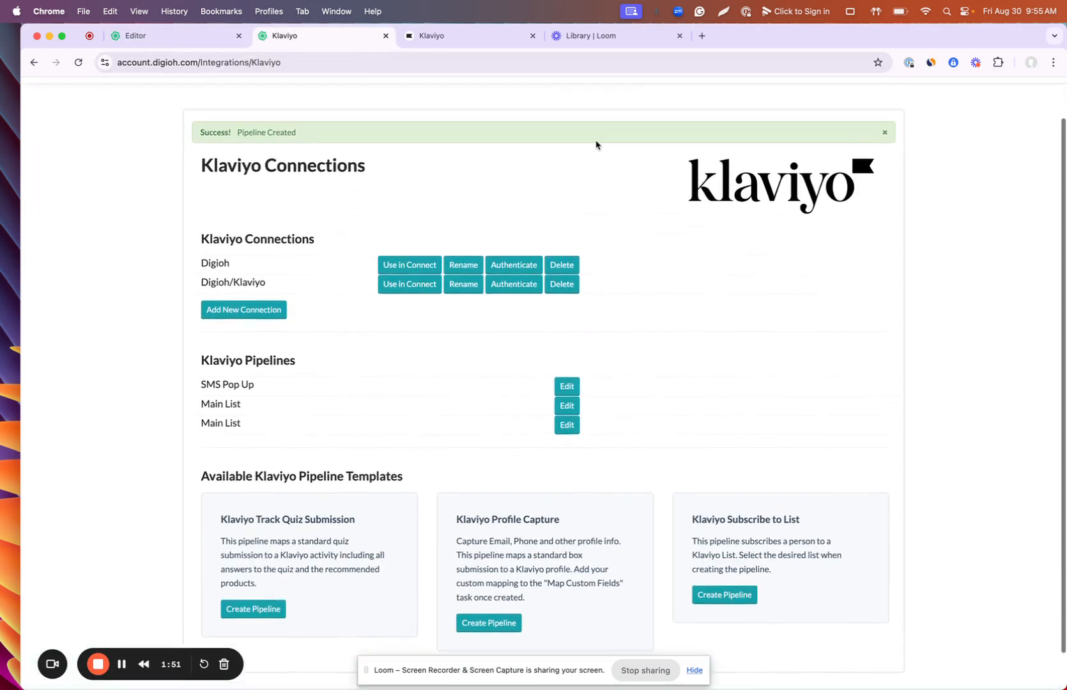
left_click(647, 102)
left_click(661, 192)
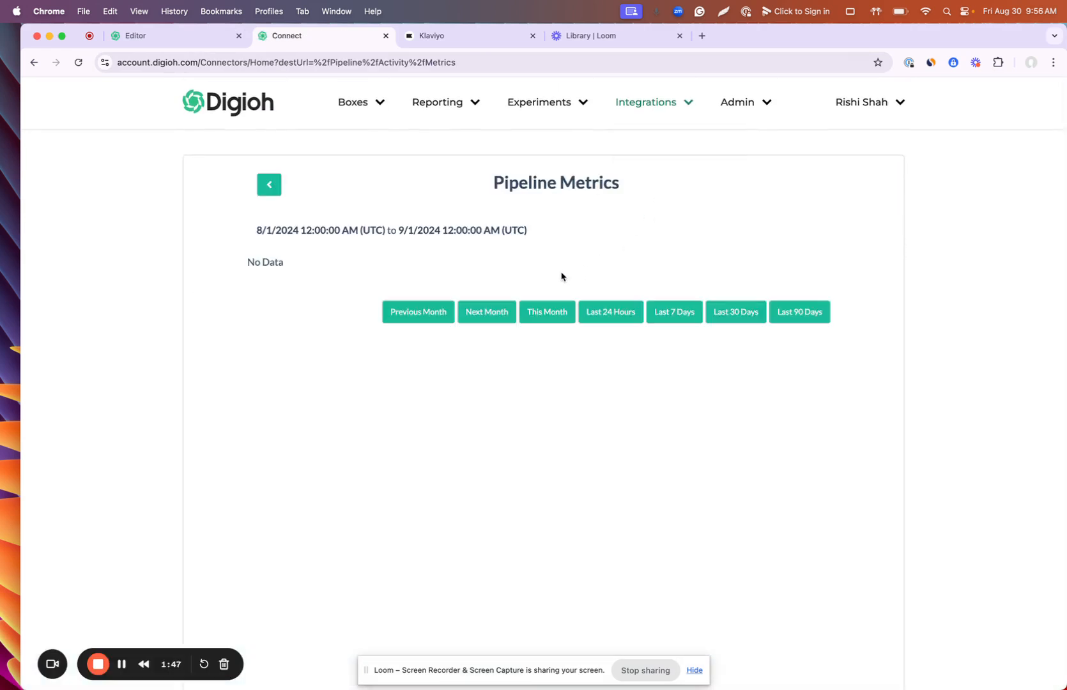
Step: Open the Main List pipeline's activity chart showing one task at 4:50 PM
left_click(656, 100)
left_click(660, 172)
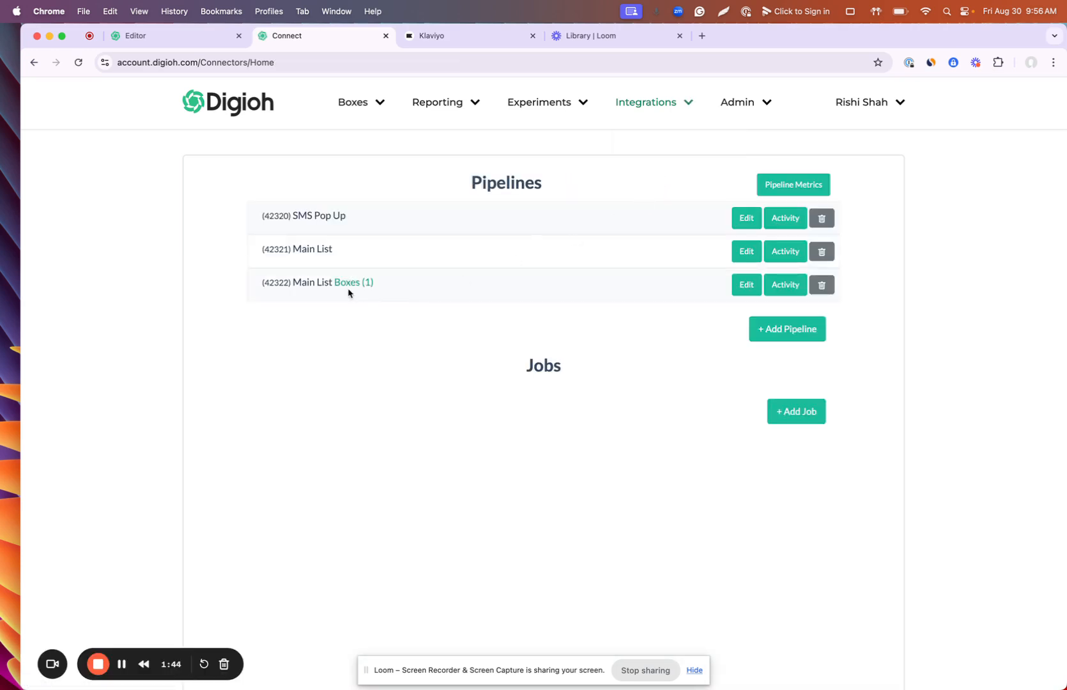
left_click(785, 284)
mouse_move(544, 263)
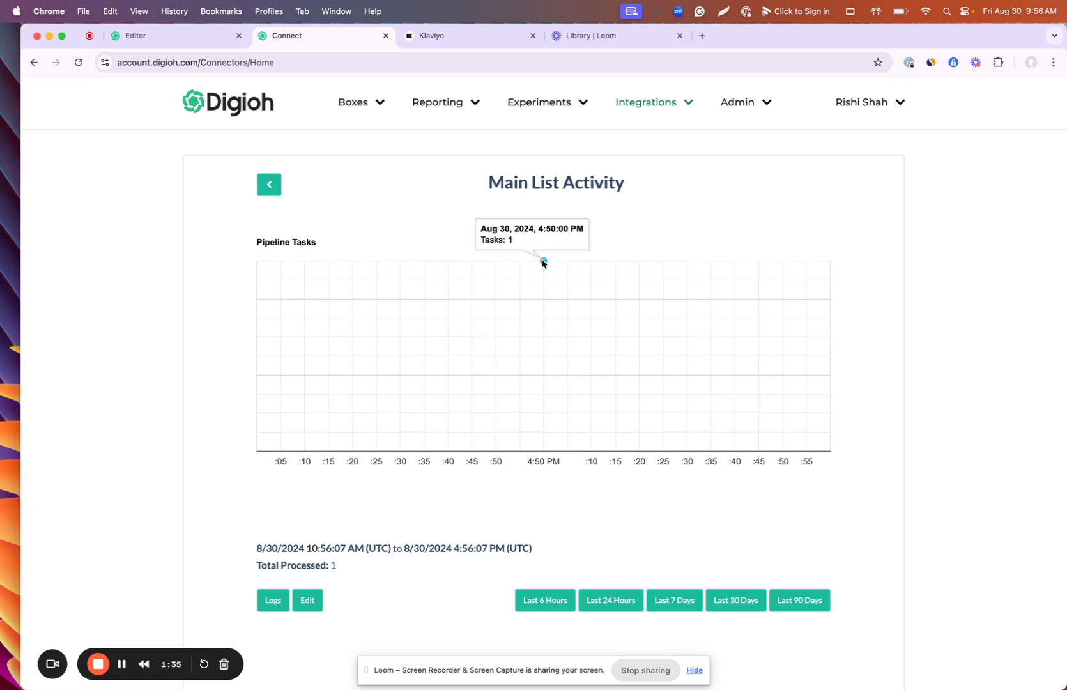
Step: Open the Main List pipeline's logs and view the logged submission's detail
left_click(276, 599)
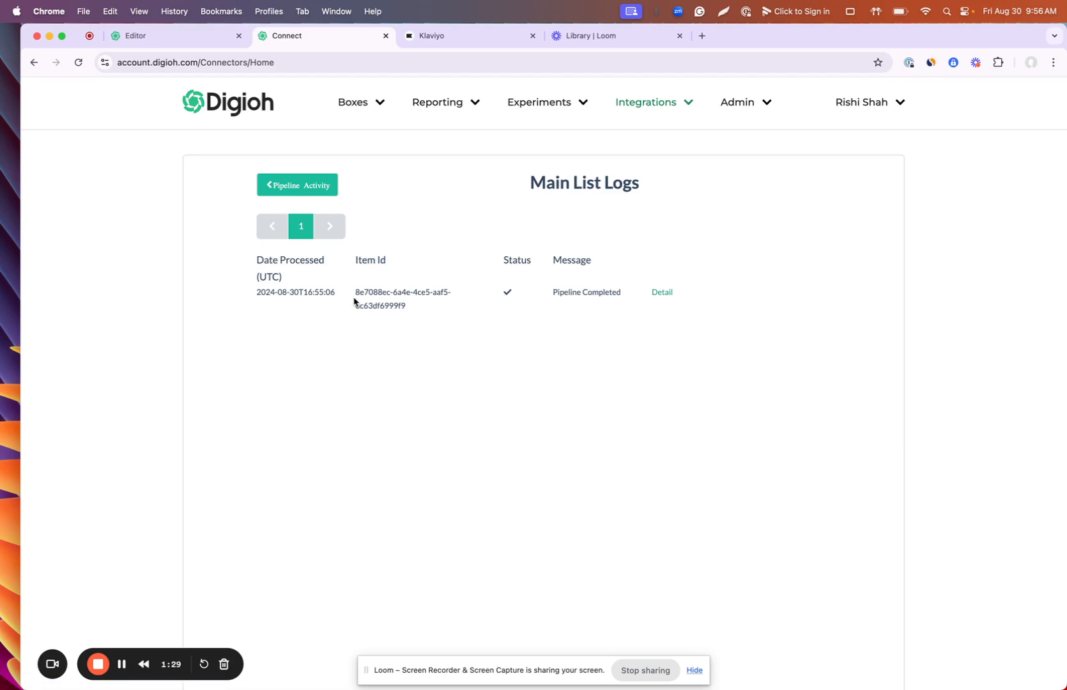
triple_click(303, 292)
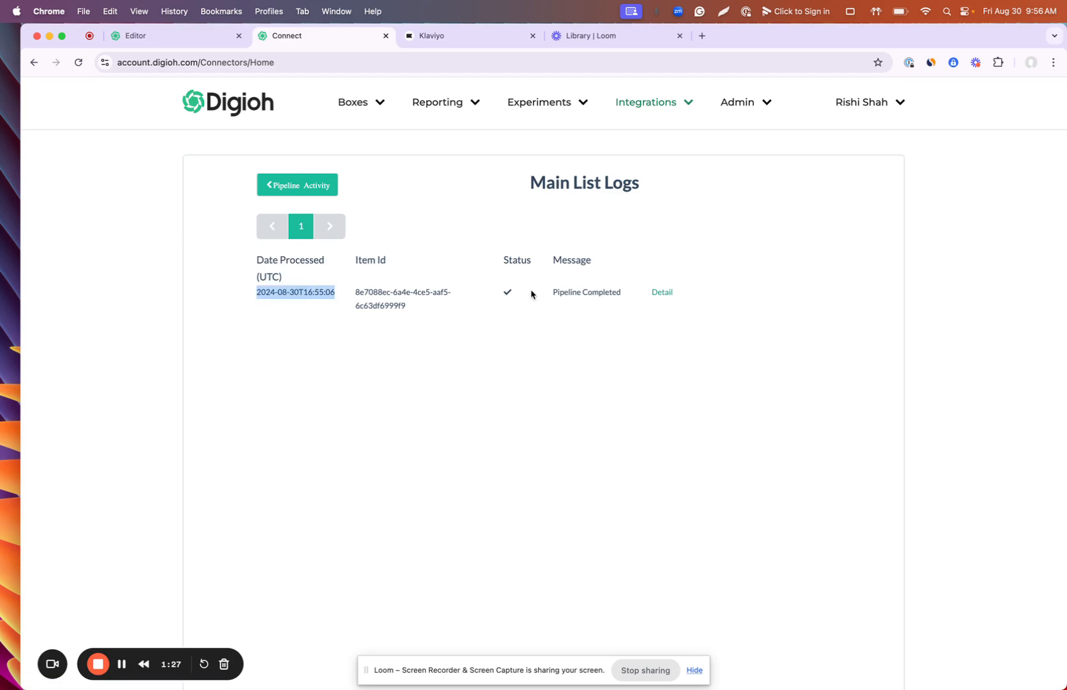
left_click(662, 292)
Step: Check the test email in the submitted data and the Success / COMPLETE status
scroll(622, 349, "down", 1)
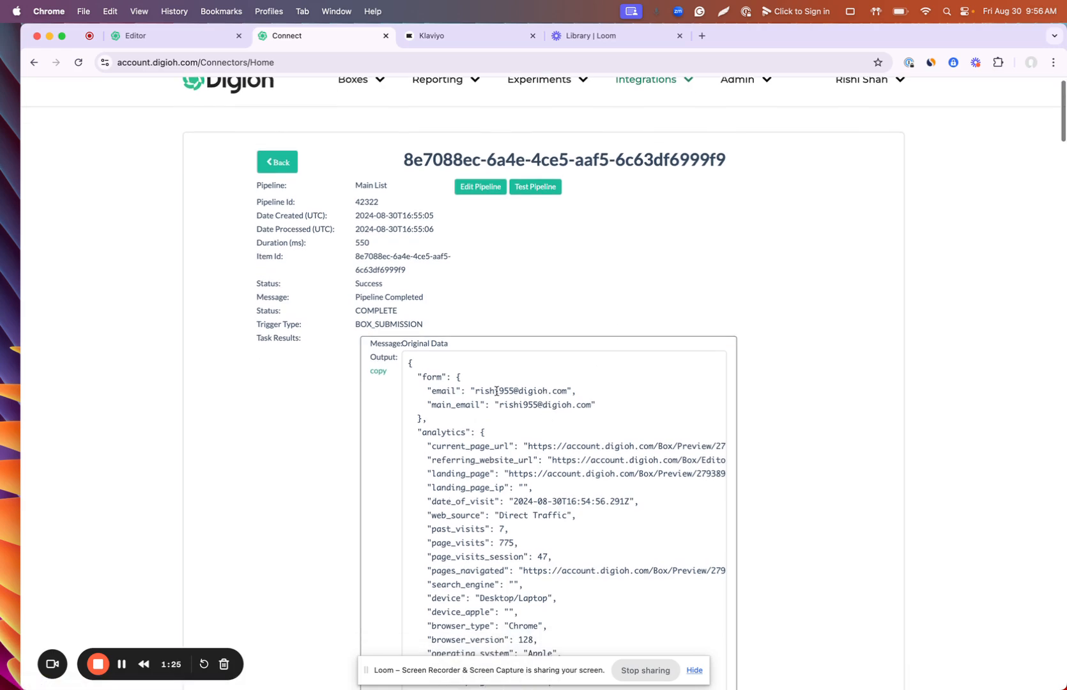
triple_click(497, 391)
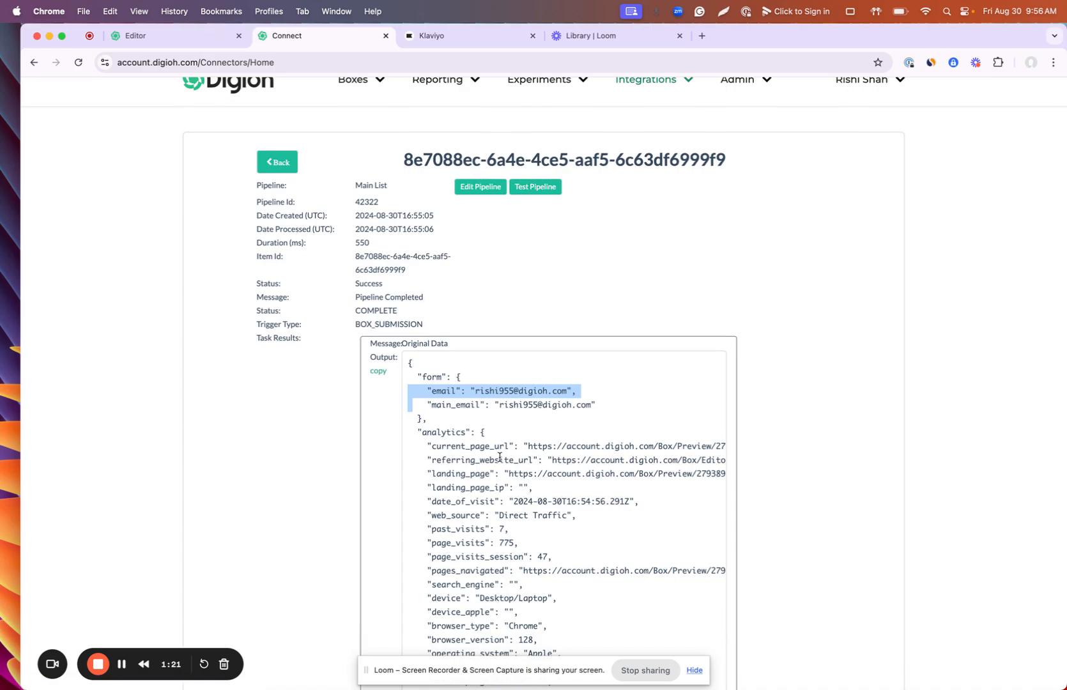
scroll(499, 457, "down", 20)
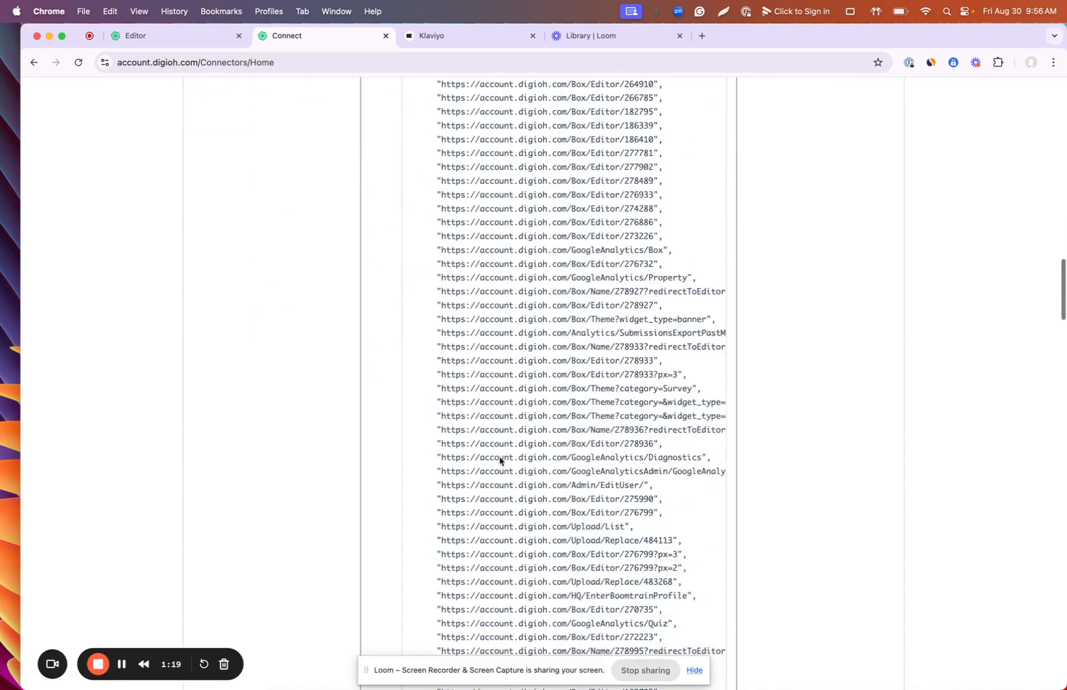
scroll(500, 459, "up", 20)
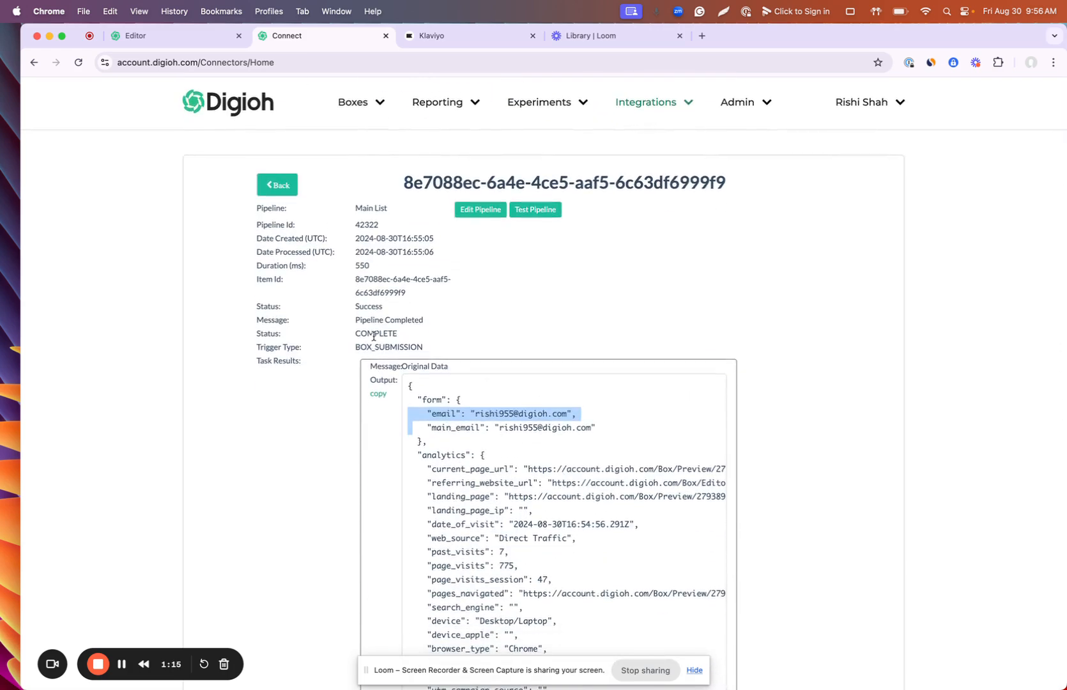
double_click(374, 336)
double_click(369, 305)
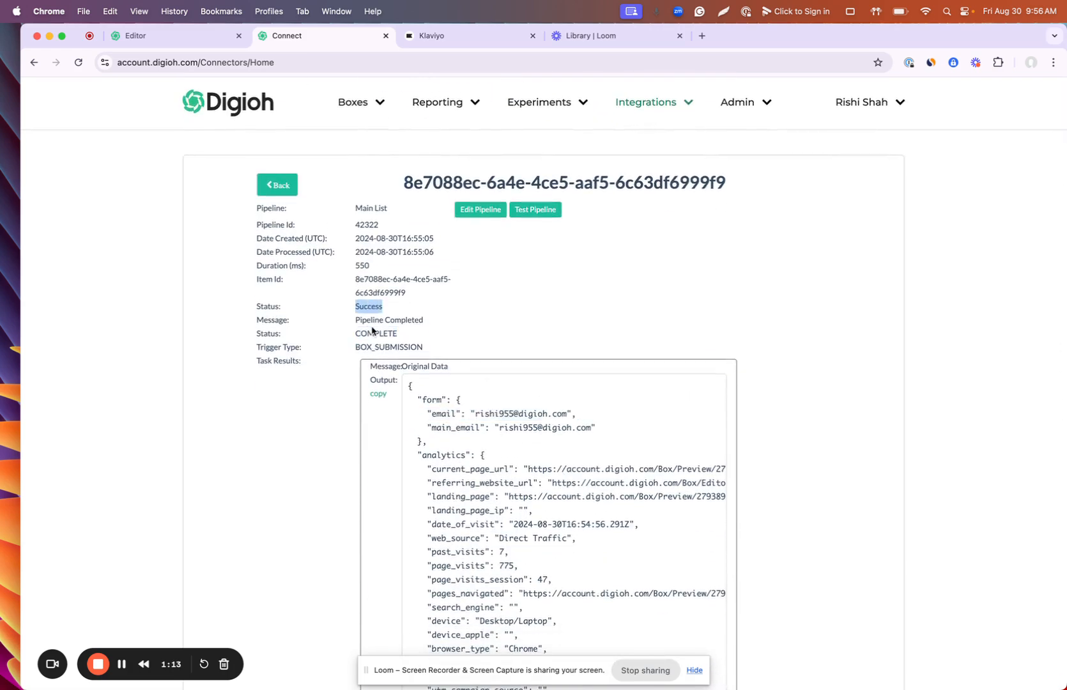